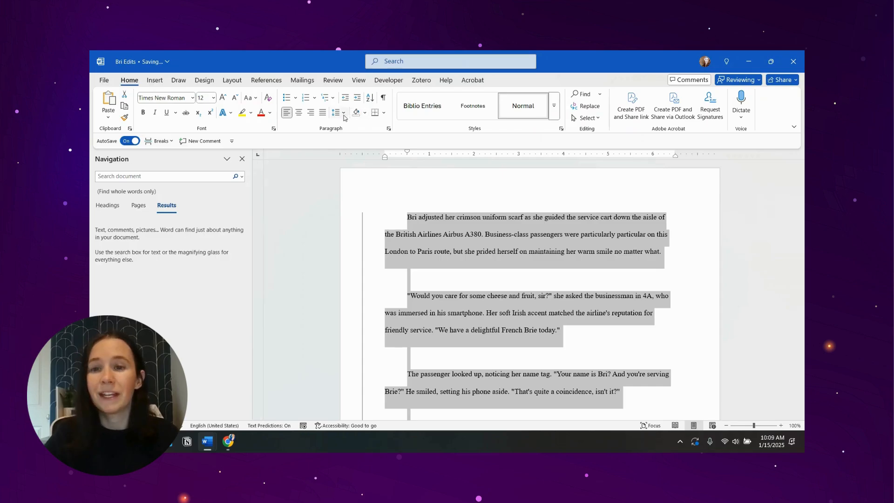
- Remove the space after the selected paragraphs and update the Normal style to match the selection
{"action": "left_click", "coordinate": [337, 113]}
{"action": "left_click", "coordinate": [380, 228]}
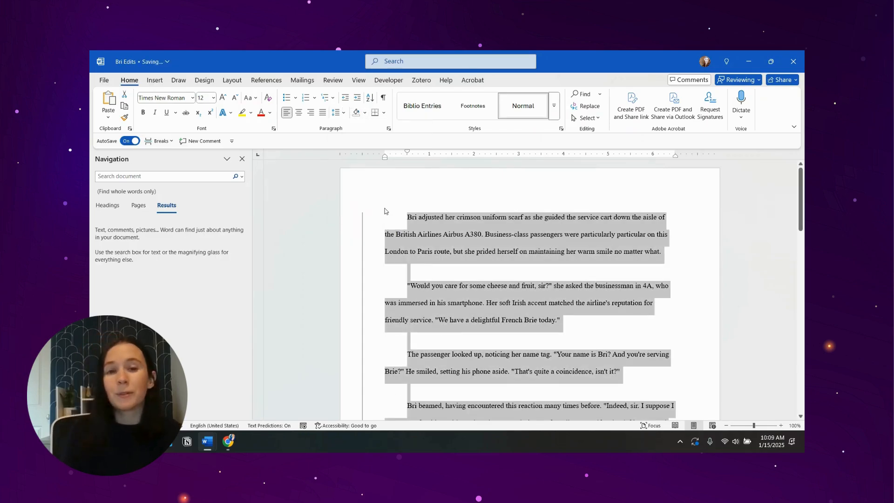
{"action": "left_click", "coordinate": [555, 117]}
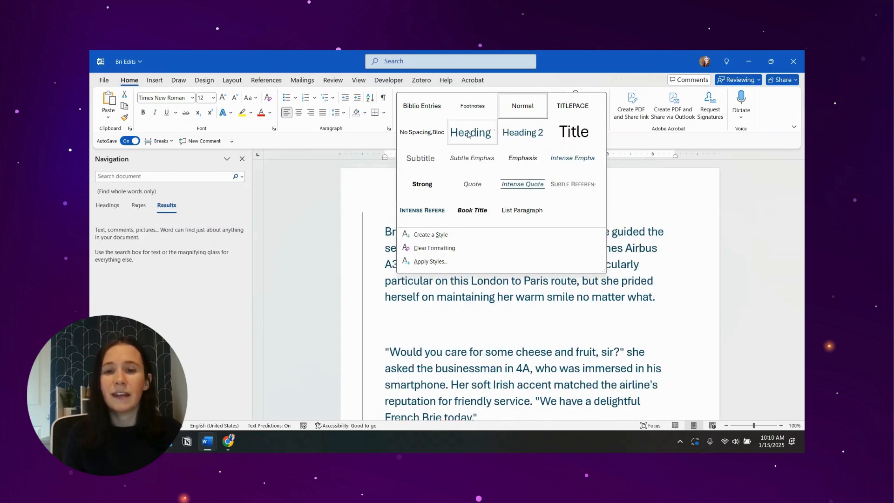
{"action": "right_click", "coordinate": [530, 105]}
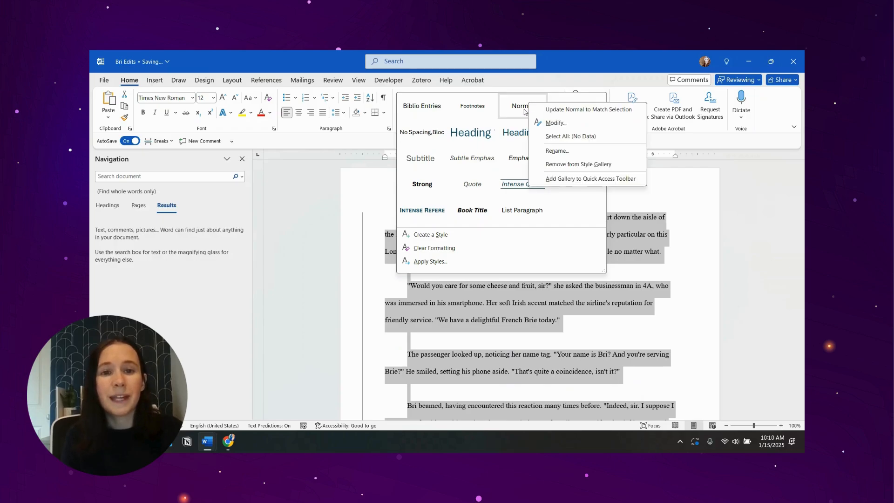
{"action": "left_click", "coordinate": [554, 110]}
- Add the title line "Short Story 1" above the first paragraph of the story
{"action": "left_click", "coordinate": [365, 215]}
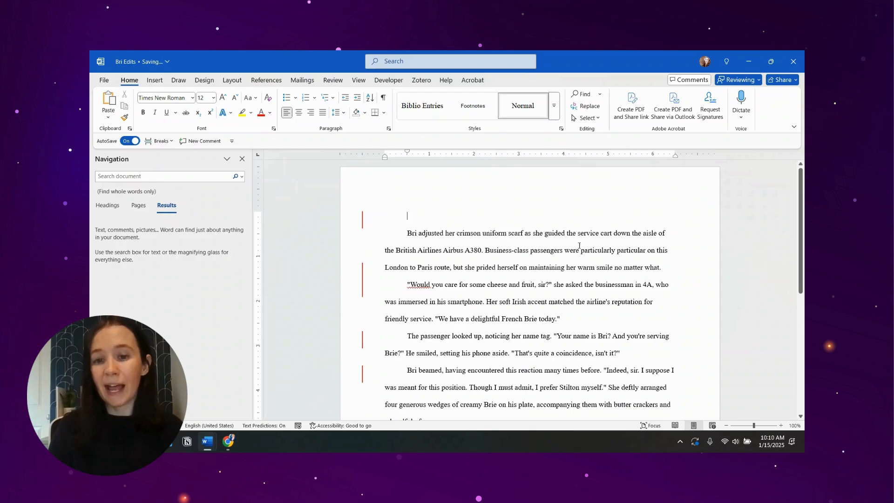
{"action": "type", "text": "St"}
{"action": "type", "text": "ort S"}
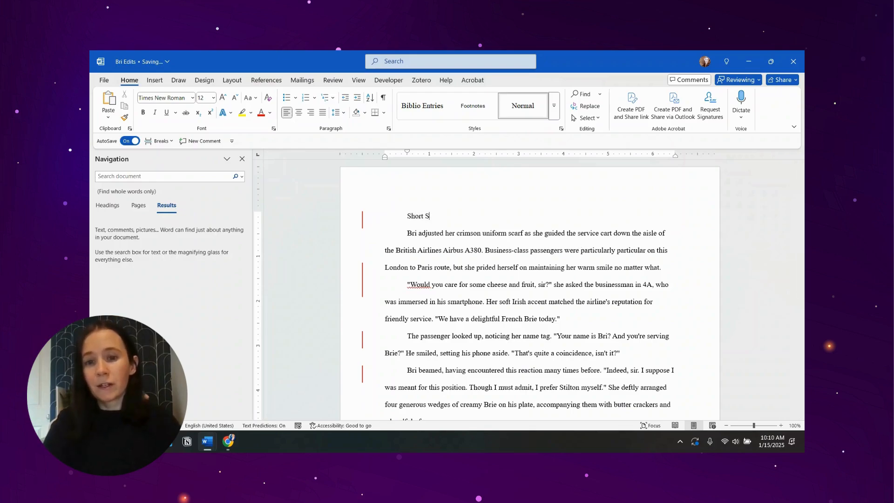
{"action": "type", "text": "tory 1"}
- Format the "Short Story 1" title line as 14 pt bold
{"action": "double_click", "coordinate": [411, 223]}
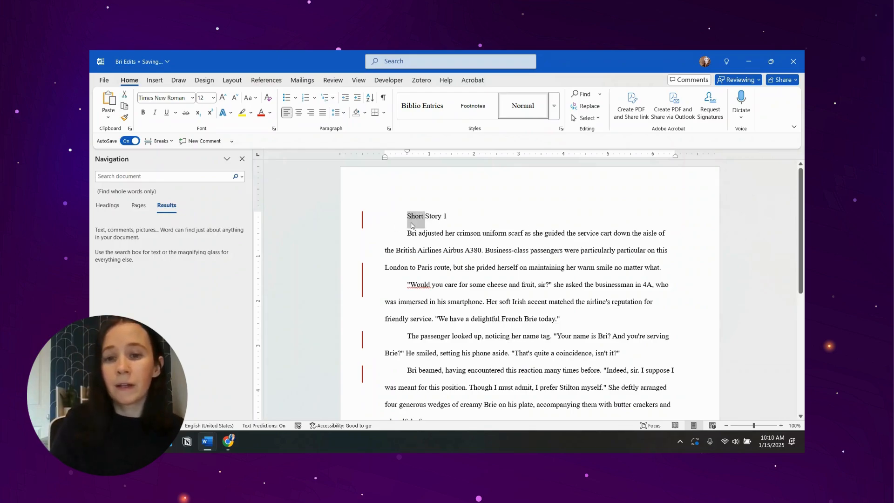
{"action": "triple_click", "coordinate": [411, 226]}
{"action": "left_click", "coordinate": [214, 98]}
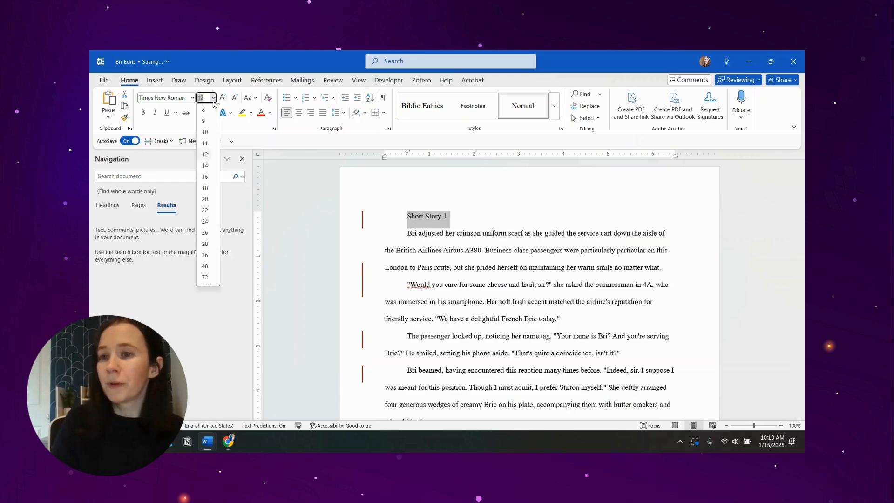
{"action": "left_click", "coordinate": [205, 165]}
{"action": "left_click", "coordinate": [144, 113]}
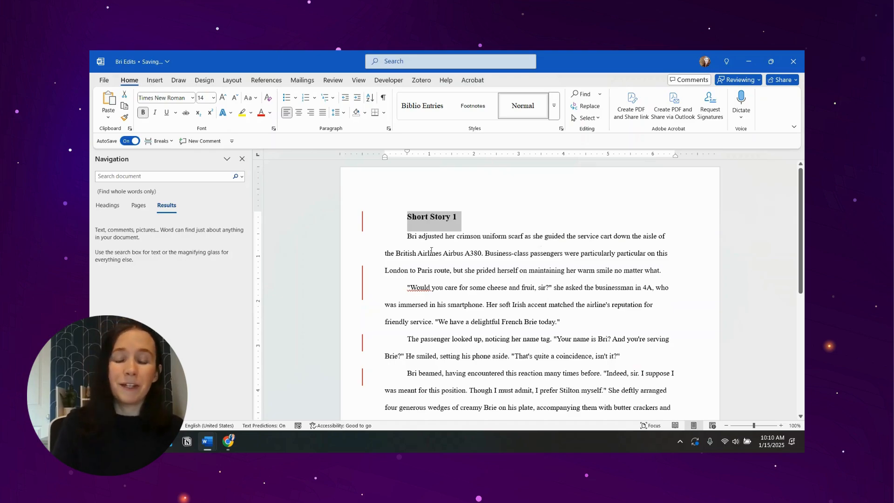
- Update the Heading 1 style to match the formatted "Short Story 1" title
{"action": "left_click", "coordinate": [554, 114]}
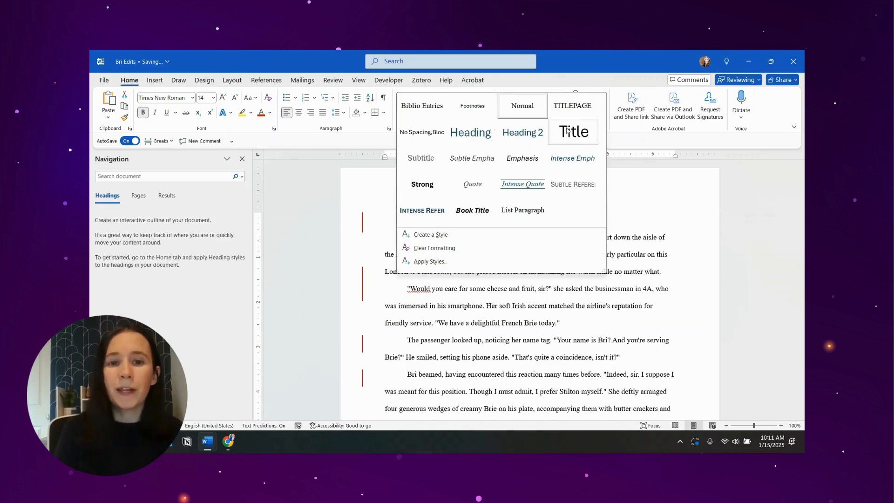
{"action": "right_click", "coordinate": [471, 134]}
{"action": "left_click", "coordinate": [479, 136]}
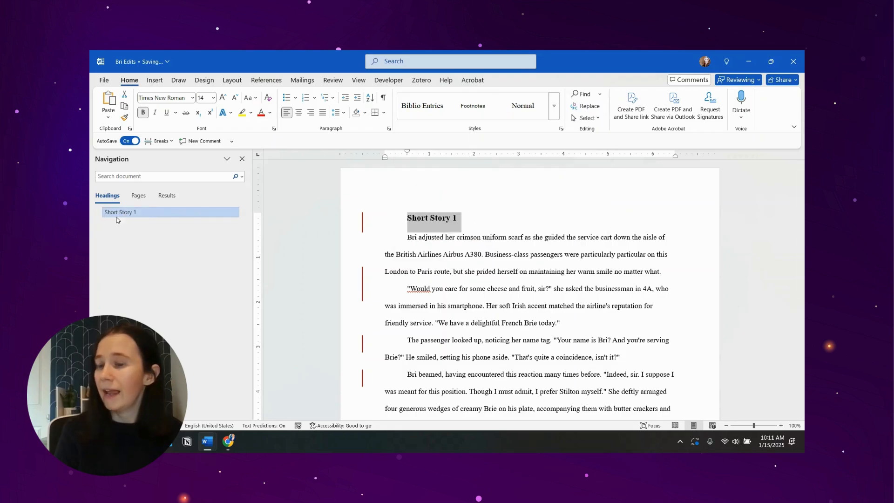
- Add a line reading "Short Story 2" after the story's final paragraph
{"action": "scroll", "coordinate": [482, 290], "scroll_direction": "down", "scroll_amount": 3}
{"action": "scroll", "coordinate": [482, 290], "scroll_direction": "down", "scroll_amount": 2}
{"action": "left_click", "coordinate": [528, 316]}
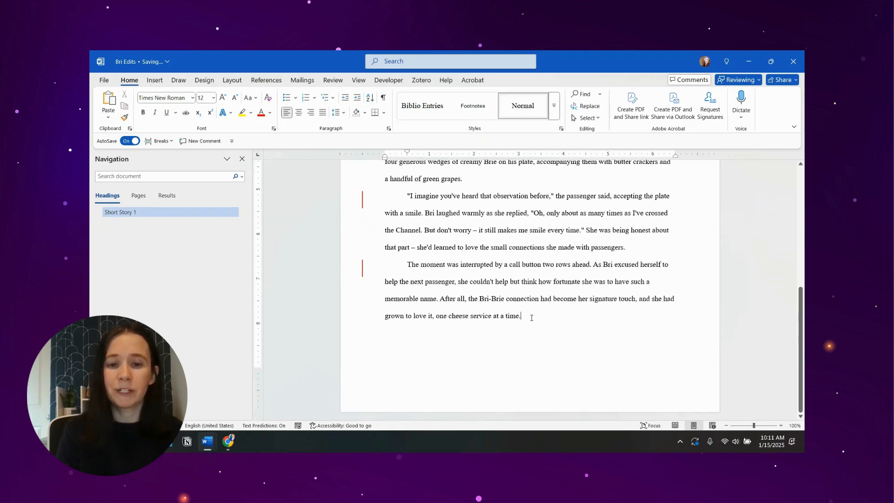
{"action": "key", "text": "Return"}
{"action": "type", "text": "Short Story 2"}
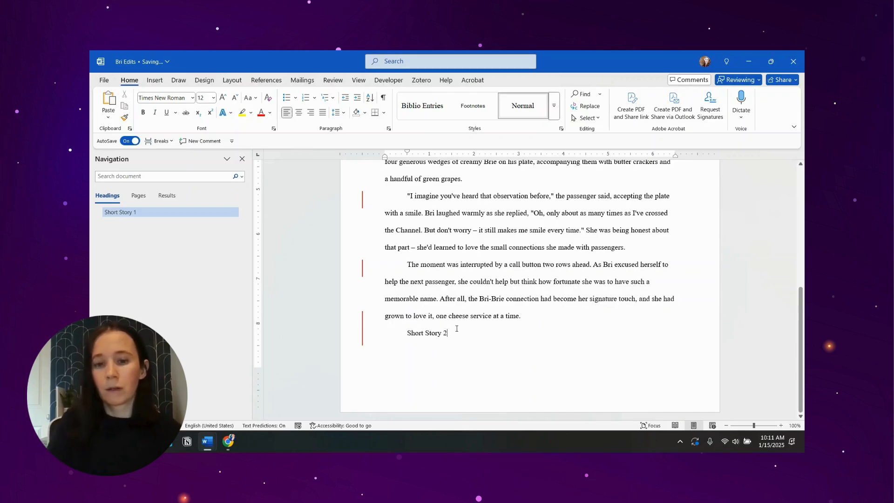
- Try the Heading 1 style on the "Short Story 2" line, and delete that line again
{"action": "triple_click", "coordinate": [430, 332]}
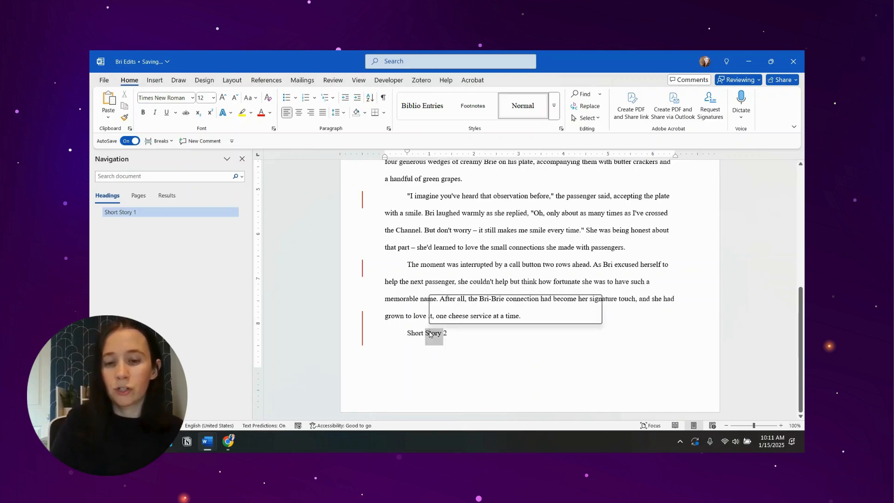
{"action": "left_click", "coordinate": [556, 118]}
{"action": "left_click", "coordinate": [471, 131]}
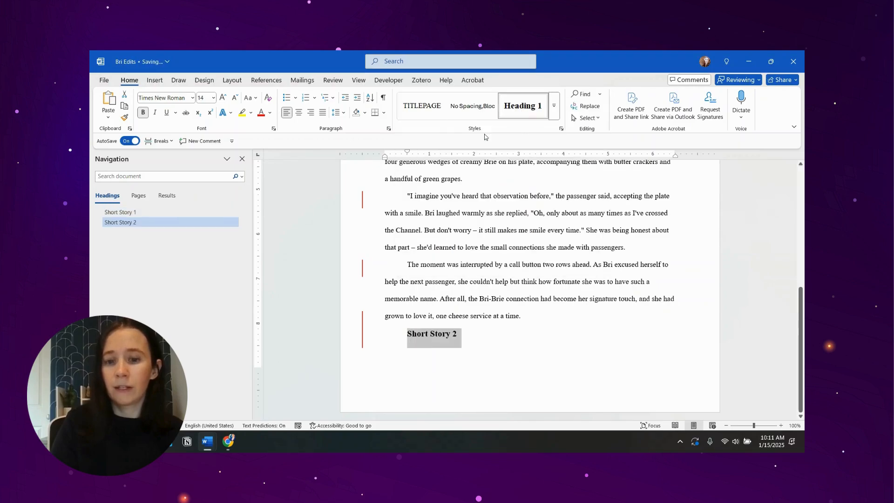
{"action": "key", "text": "BackSpace"}
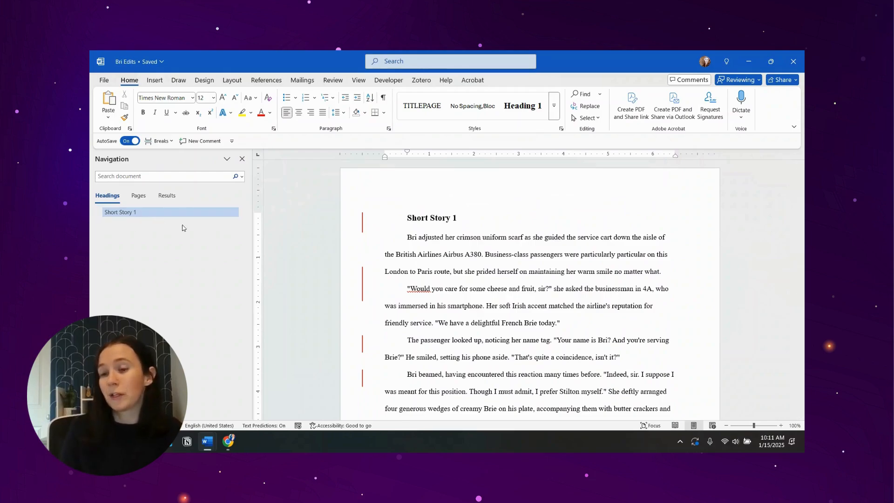
- Insert "The brilliant flight attendant" before "Bri" at the start of the first story paragraph
{"action": "type", "text": "The brilliant flight attendant"}
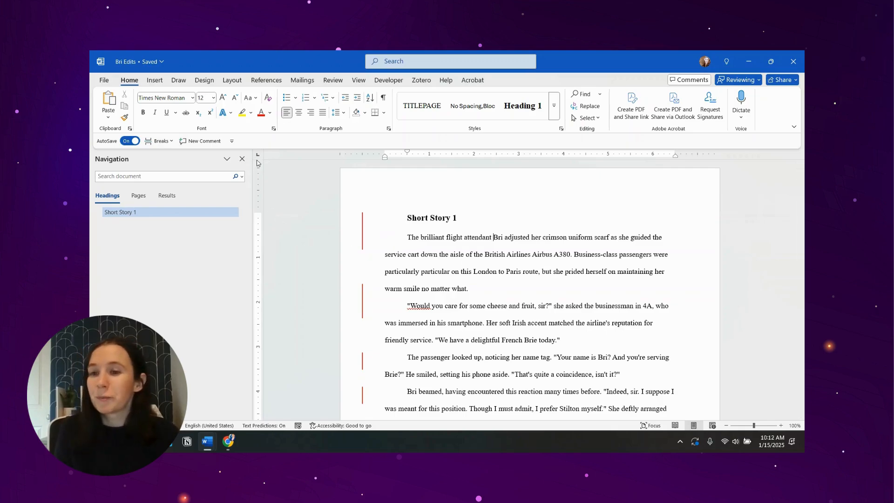
- Try replacing every "bri" in the document with "Emma" without any search options, and undo the replacement
{"action": "left_click", "coordinate": [241, 176]}
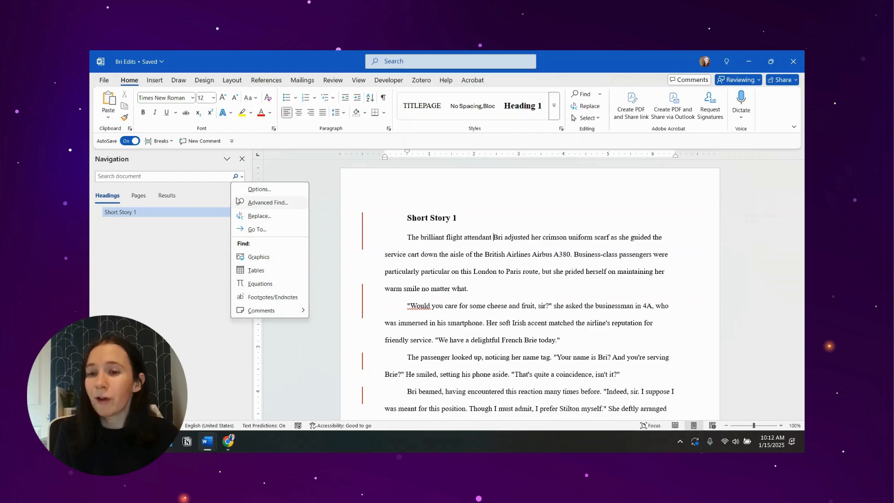
{"action": "left_click", "coordinate": [190, 179]}
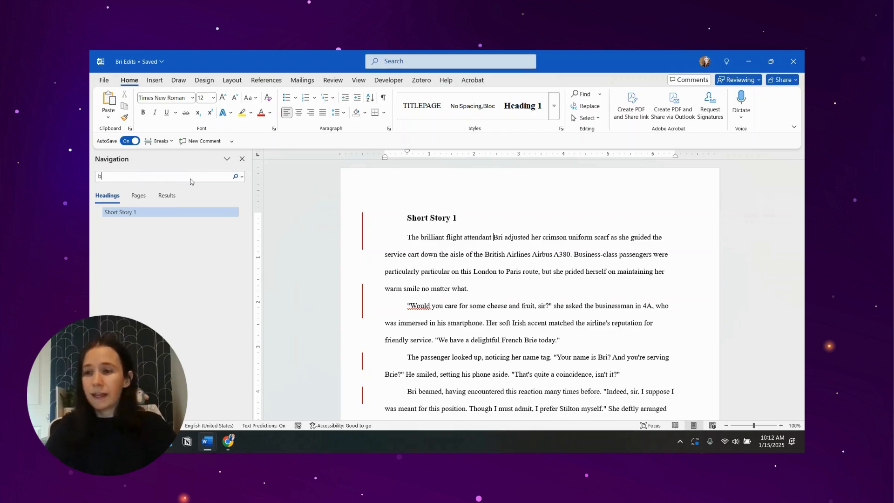
{"action": "left_click", "coordinate": [247, 177]}
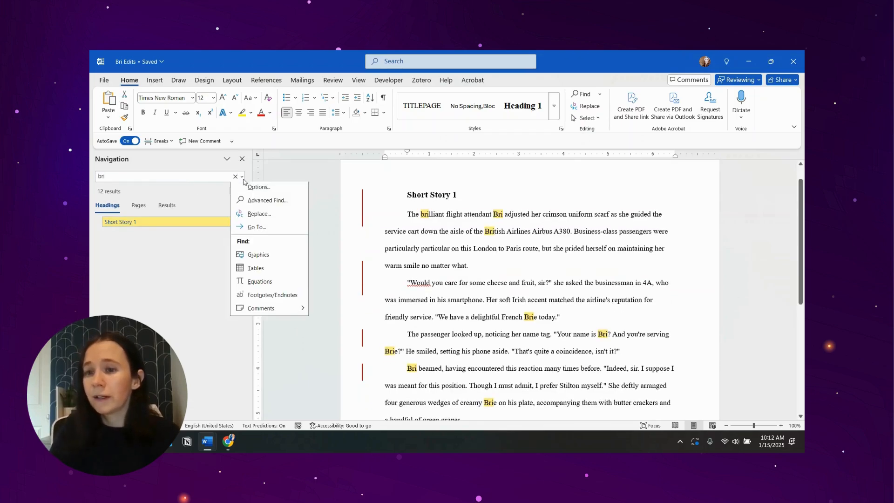
{"action": "left_click", "coordinate": [272, 216]}
{"action": "left_click", "coordinate": [287, 272]}
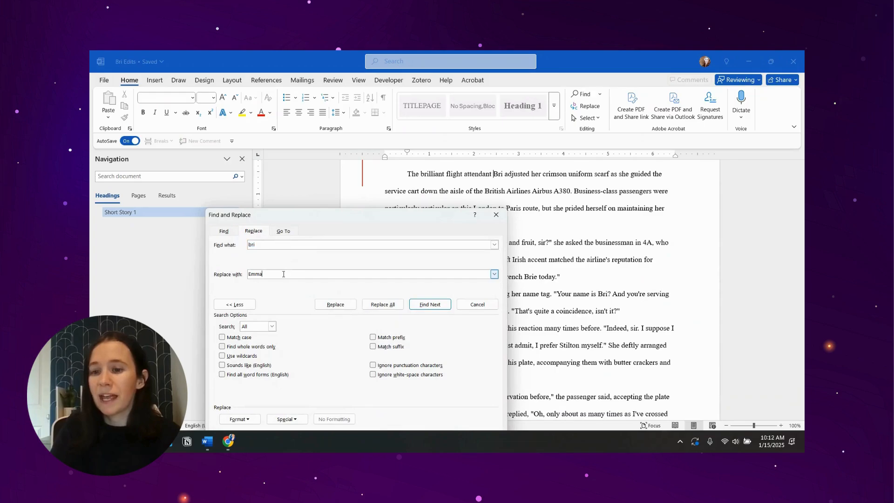
{"action": "left_click", "coordinate": [369, 307]}
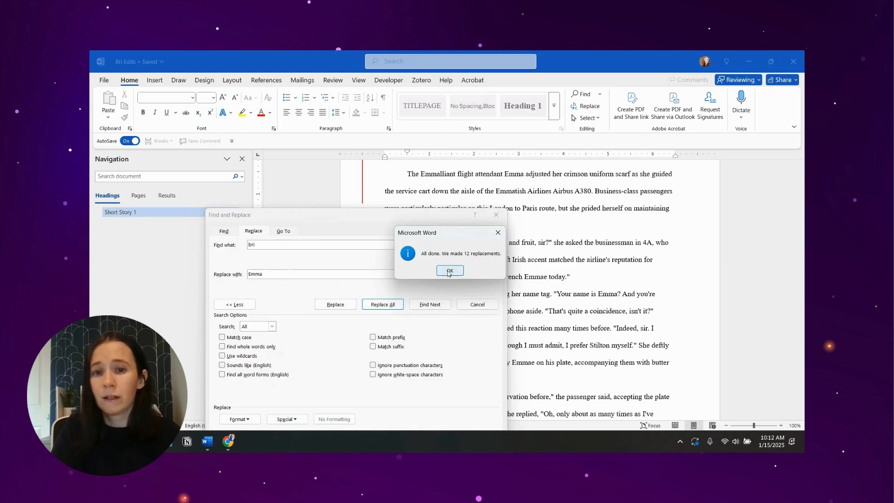
{"action": "left_click", "coordinate": [449, 271]}
{"action": "key", "text": "Escape"}
{"action": "scroll", "coordinate": [423, 238], "scroll_direction": "up", "scroll_amount": 1}
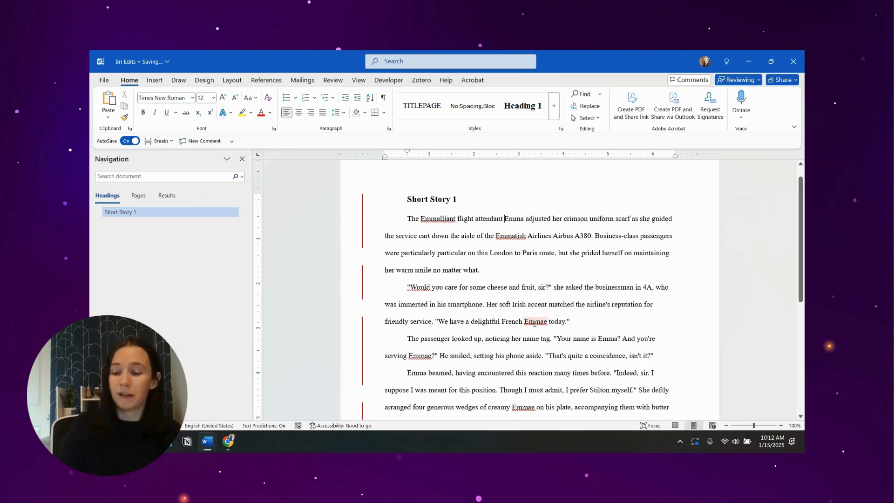
{"action": "key", "text": "ctrl+z"}
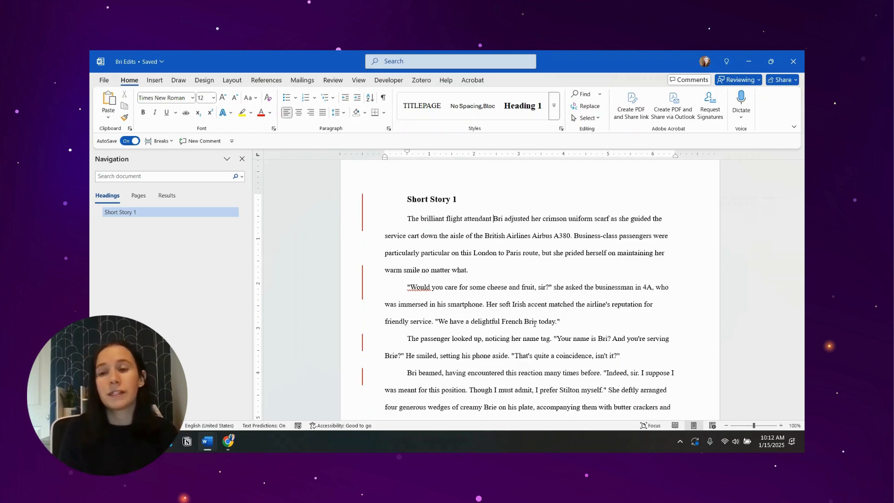
- Try replacing every "Bri" with "Emma" with Match case enabled, and undo the replacement
{"action": "left_click", "coordinate": [241, 176]}
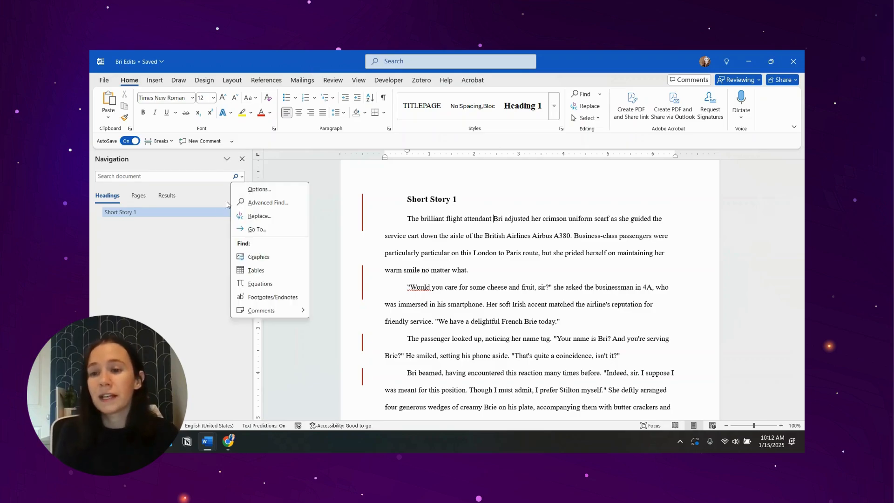
{"action": "left_click", "coordinate": [254, 201]}
{"action": "left_click", "coordinate": [242, 243]}
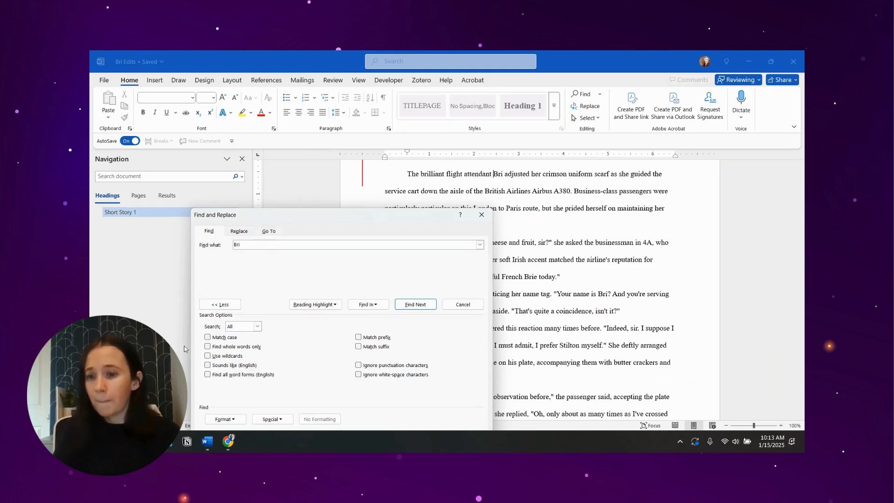
{"action": "left_click", "coordinate": [208, 338]}
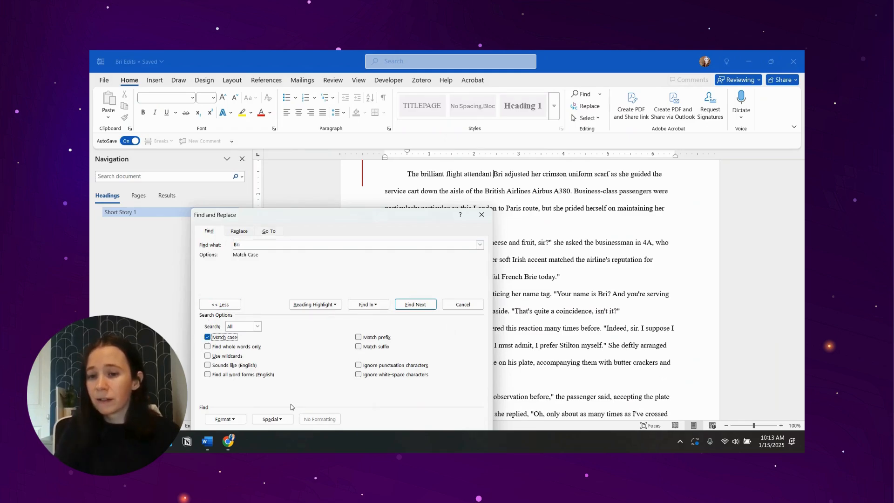
{"action": "left_click", "coordinate": [245, 233]}
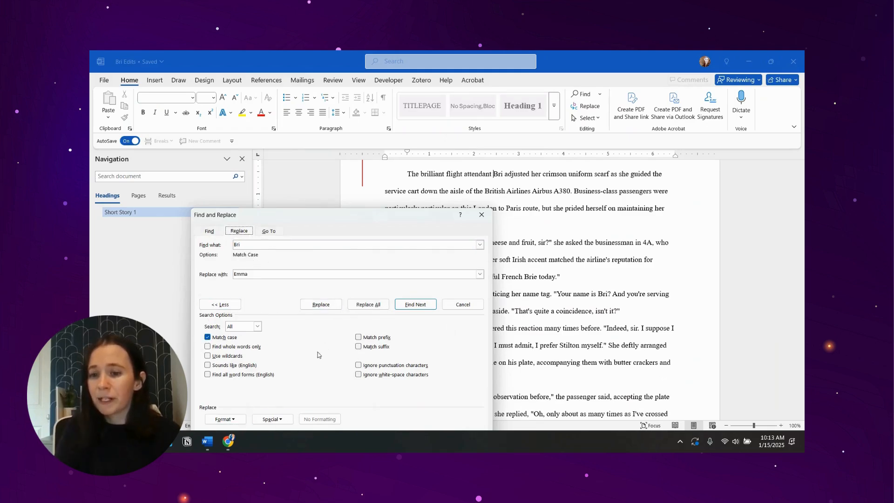
{"action": "left_click", "coordinate": [368, 305]}
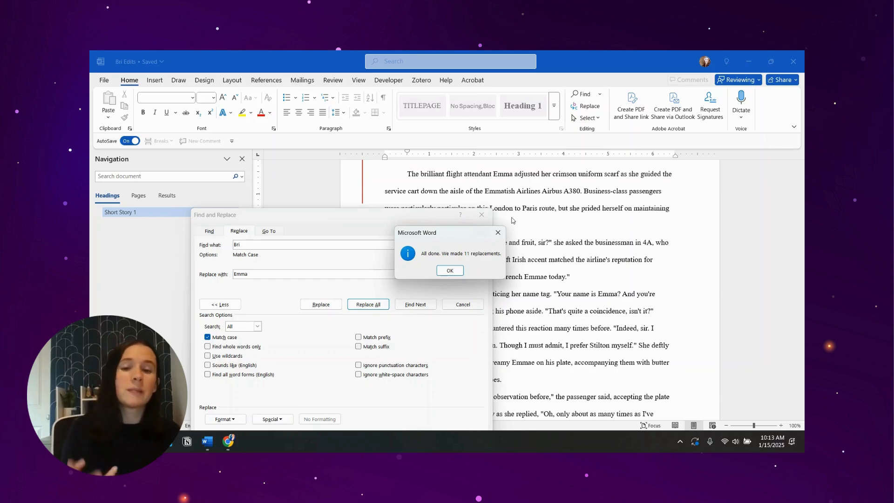
{"action": "left_click", "coordinate": [458, 270]}
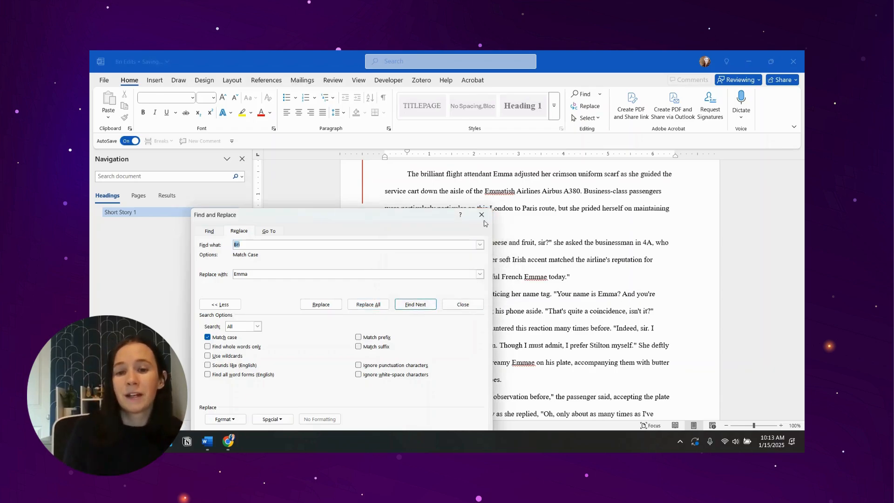
{"action": "left_click", "coordinate": [482, 215]}
{"action": "key", "text": "ctrl+z"}
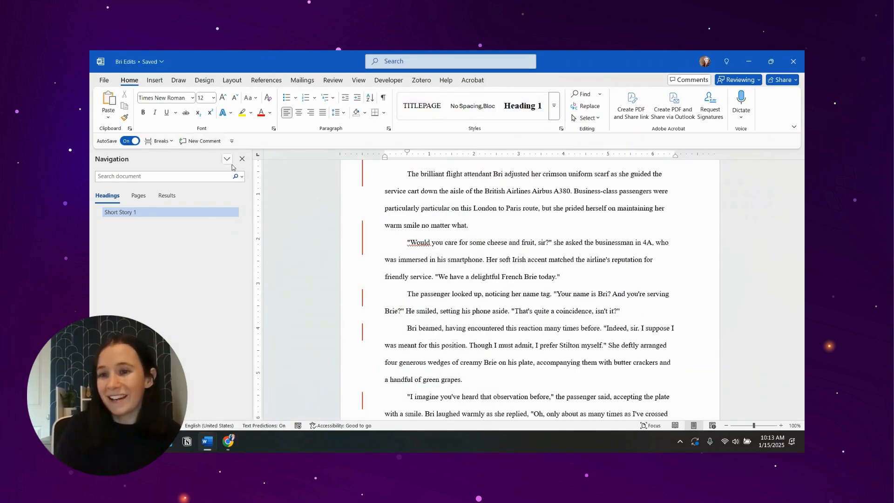
- Replace every "Bri" with "Emma" throughout the document, with Find whole words only enabled alongside Match case
{"action": "left_click", "coordinate": [243, 177]}
{"action": "left_click", "coordinate": [247, 203]}
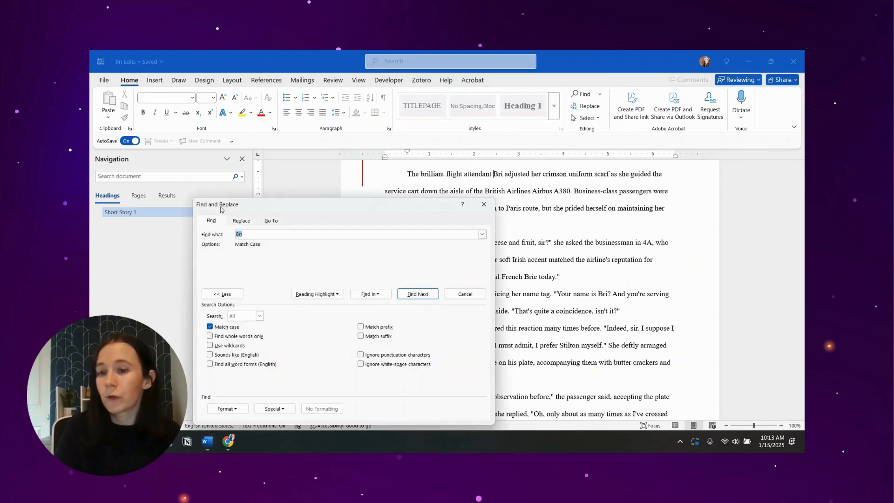
{"action": "left_click", "coordinate": [243, 221]}
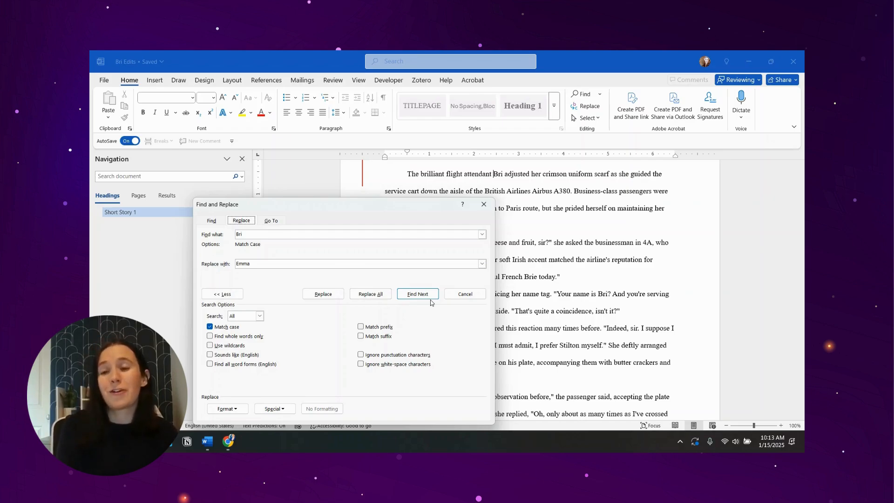
{"action": "left_click", "coordinate": [210, 336]}
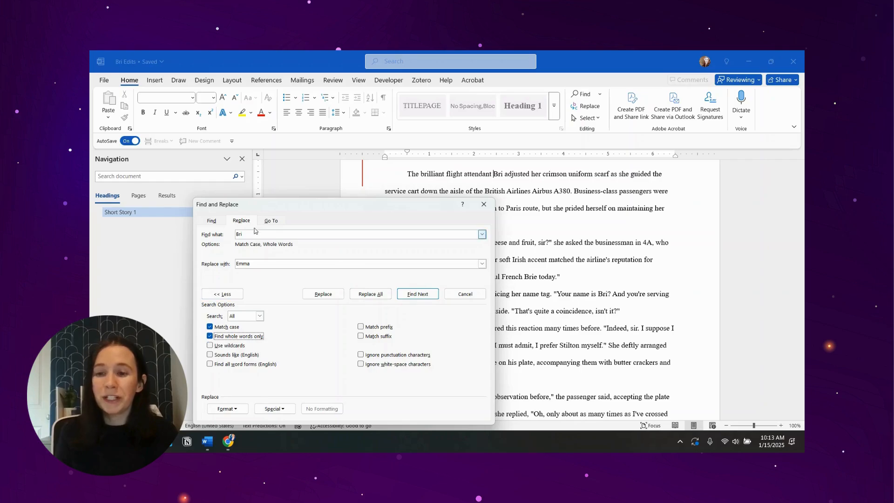
{"action": "left_click", "coordinate": [321, 274]}
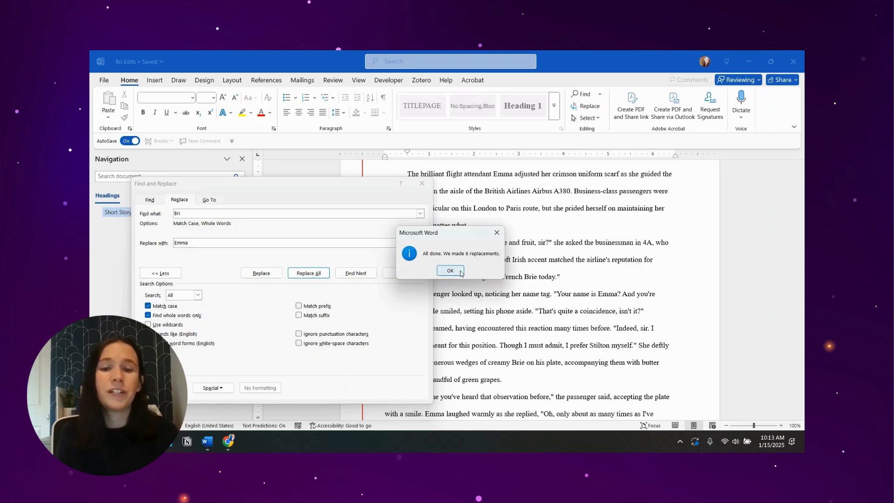
{"action": "left_click", "coordinate": [450, 270]}
{"action": "left_click", "coordinate": [422, 183]}
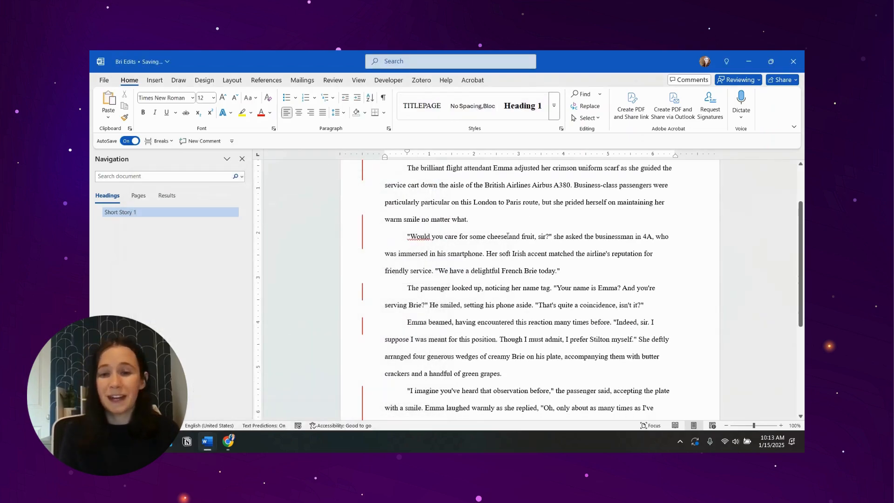
- Look through the story from start to end to check the name replacements
{"action": "scroll", "coordinate": [508, 236], "scroll_direction": "down", "scroll_amount": 5}
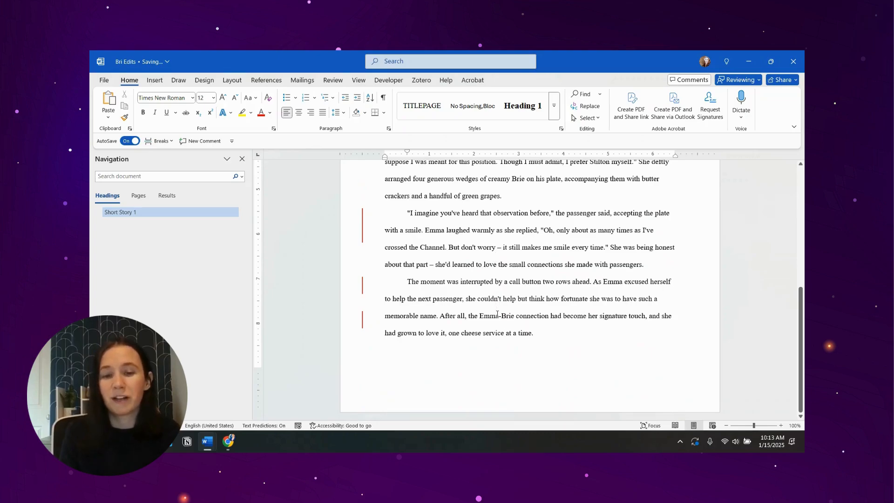
{"action": "scroll", "coordinate": [497, 315], "scroll_direction": "up", "scroll_amount": 8}
{"action": "scroll", "coordinate": [495, 329], "scroll_direction": "down", "scroll_amount": 8}
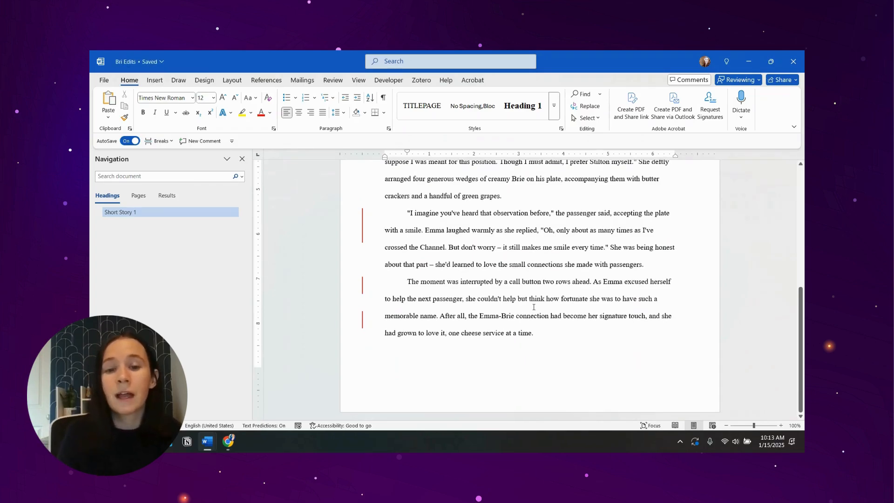
{"action": "scroll", "coordinate": [532, 305], "scroll_direction": "up", "scroll_amount": 2}
{"action": "scroll", "coordinate": [530, 303], "scroll_direction": "up", "scroll_amount": 5}
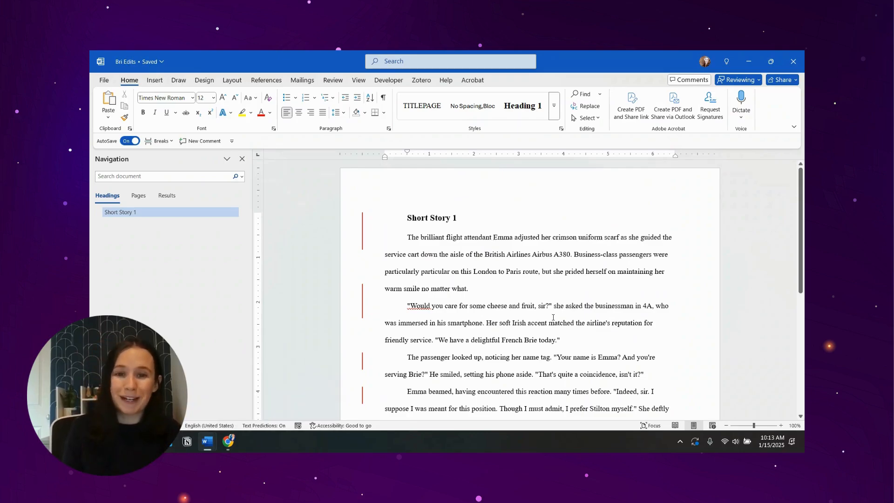
- Insert blank paragraphs before the "Short Story 1" heading until it moves to the next page, and show the formatting marks
{"action": "left_click", "coordinate": [408, 220]}
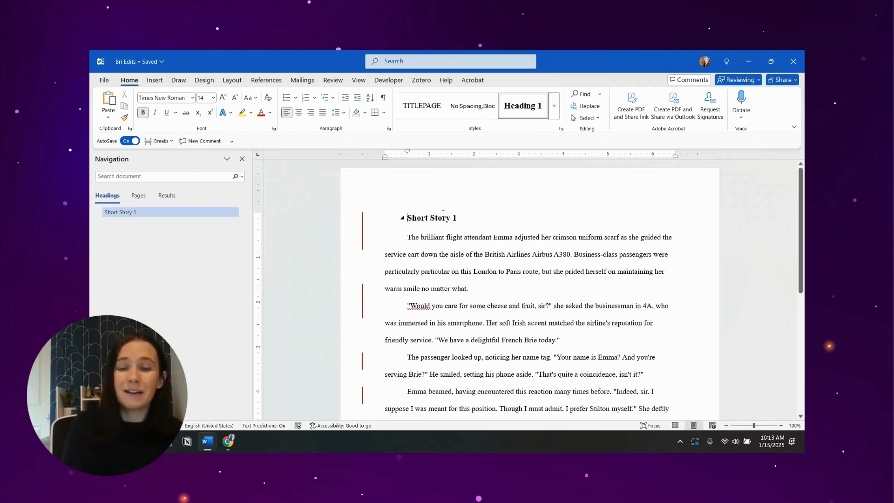
{"action": "key", "text": "Return"}
{"action": "key", "text": "Return"}
{"action": "key", "text": "Return"}
{"action": "key", "text": "Return"}
{"action": "key", "text": "Return"}
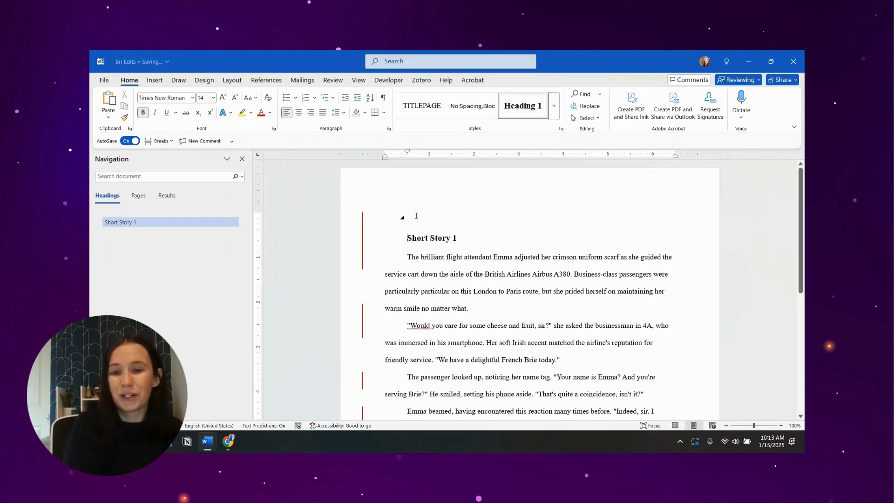
{"action": "key", "text": "Return"}
{"action": "key", "text": "Return"}
{"action": "key", "text": "Return"}
{"action": "key", "text": "Return"}
{"action": "key", "text": "Return"}
{"action": "key", "text": "Return"}
{"action": "key", "text": "Return"}
{"action": "key", "text": "Return"}
{"action": "key", "text": "Return"}
{"action": "key", "text": "Return"}
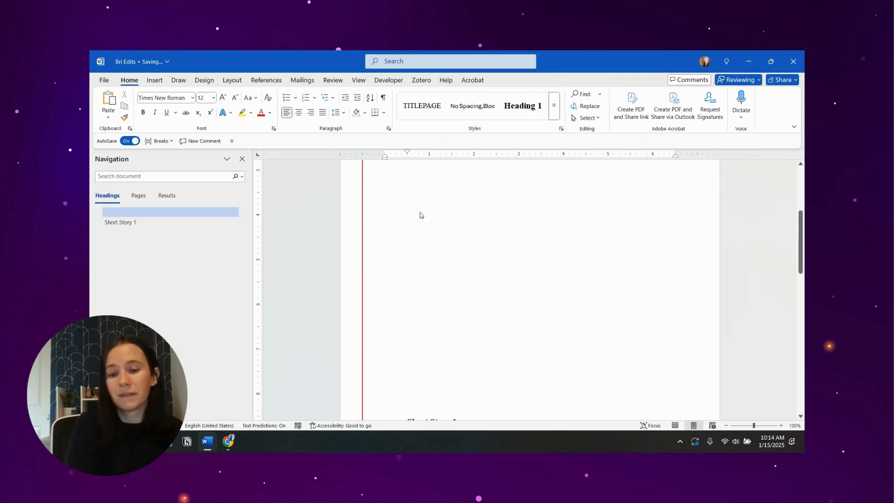
{"action": "key", "text": "Return"}
{"action": "key", "text": "Return"}
{"action": "left_click", "coordinate": [383, 98]}
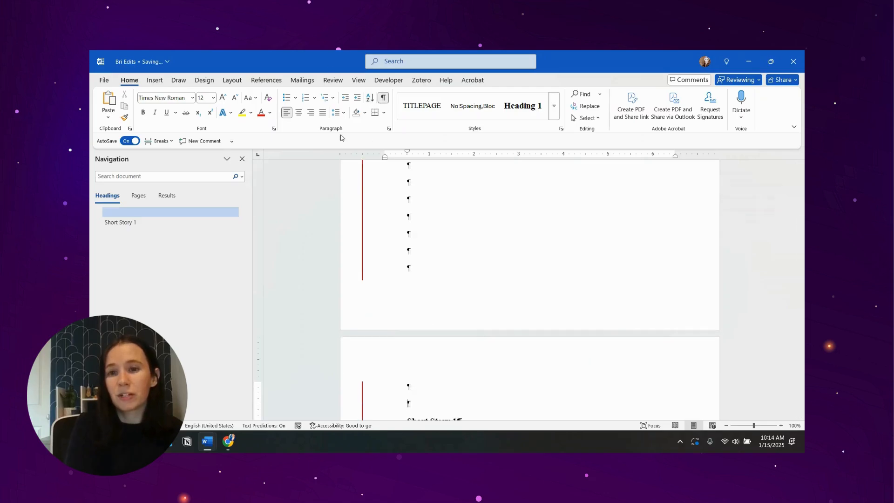
- Apply the Normal style to the empty first paragraph of the document and enter "Table of Contents" in it
{"action": "scroll", "coordinate": [340, 204], "scroll_direction": "up", "scroll_amount": 5}
{"action": "scroll", "coordinate": [386, 215], "scroll_direction": "up", "scroll_amount": 1}
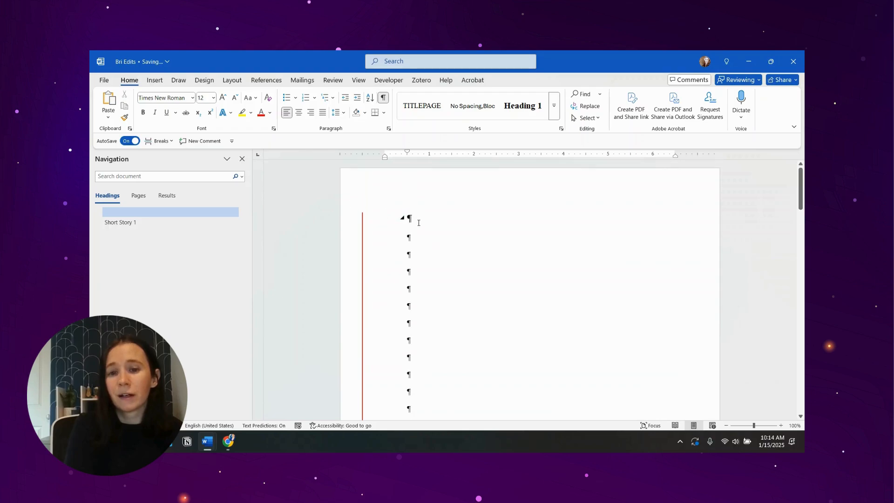
{"action": "left_click", "coordinate": [416, 219]}
{"action": "key", "text": "ctrl+shift+n"}
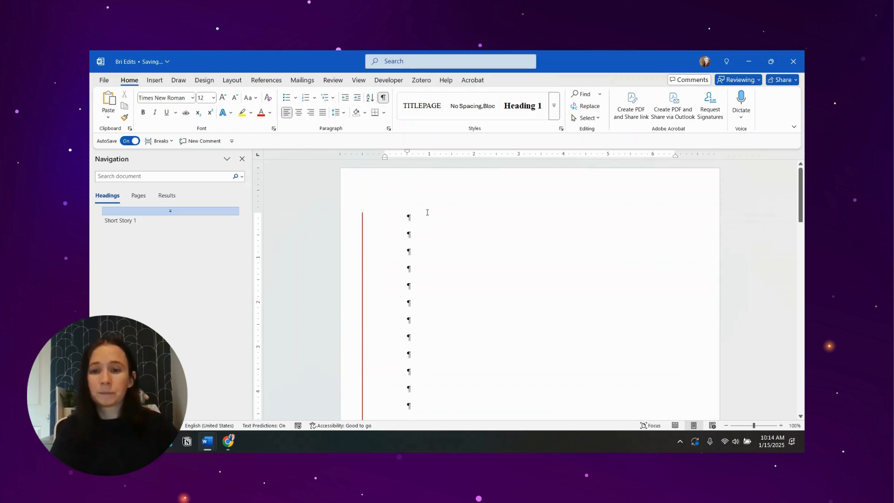
{"action": "type", "text": "Table of Contents"}
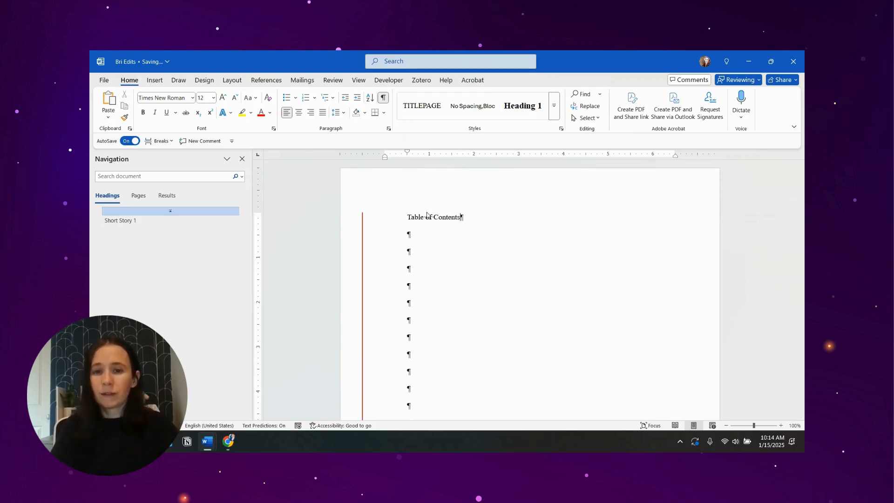
- Enter a manual contents line under the title, with "Short Story 1", a row of dots across the line and page number 1
{"action": "key", "text": "Down"}
{"action": "type", "text": "Shor"}
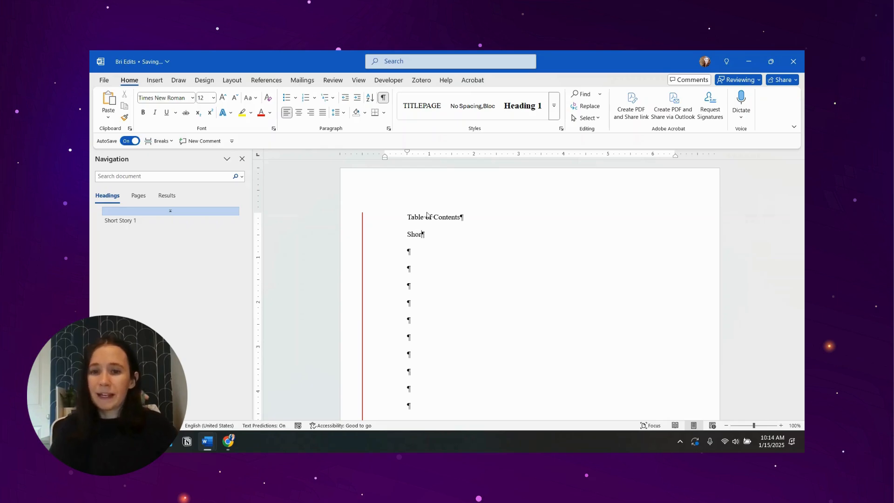
{"action": "type", "text": "t Story 1"}
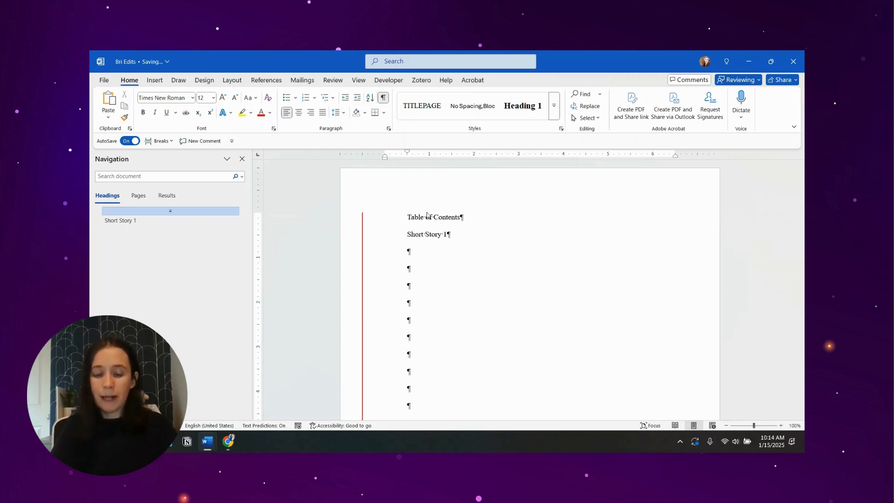
{"action": "type", "text": ".................................................."}
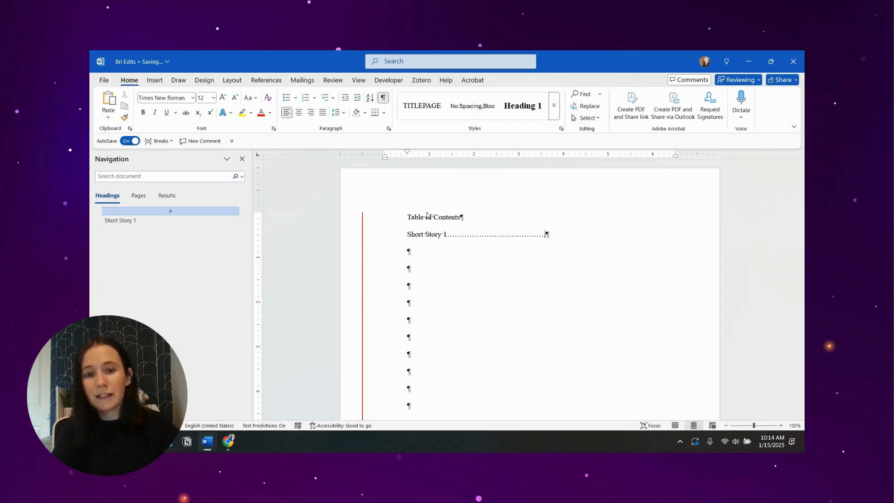
{"action": "type", "text": "............................................................"}
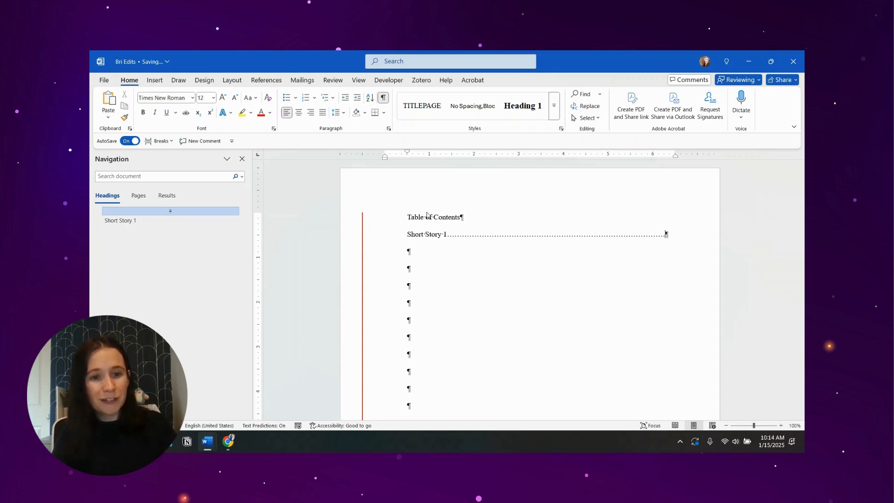
{"action": "type", "text": "..."}
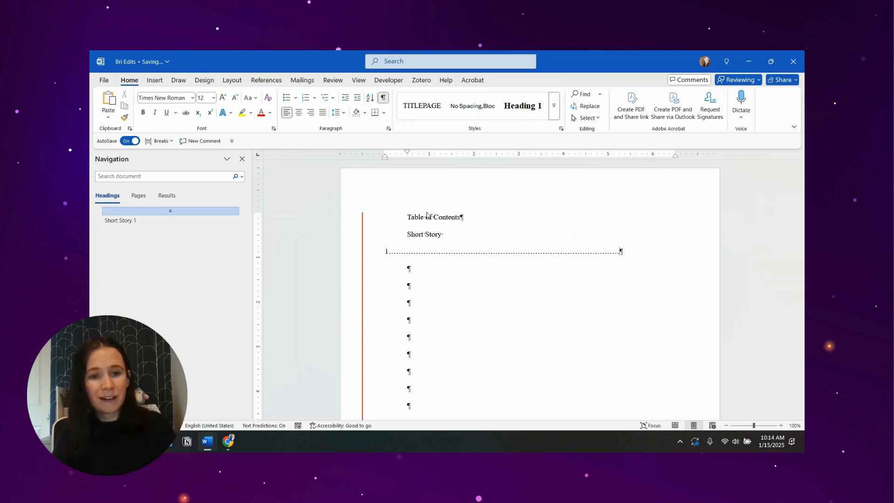
{"action": "key", "text": "BackSpace"}
{"action": "key", "text": "BackSpace"}
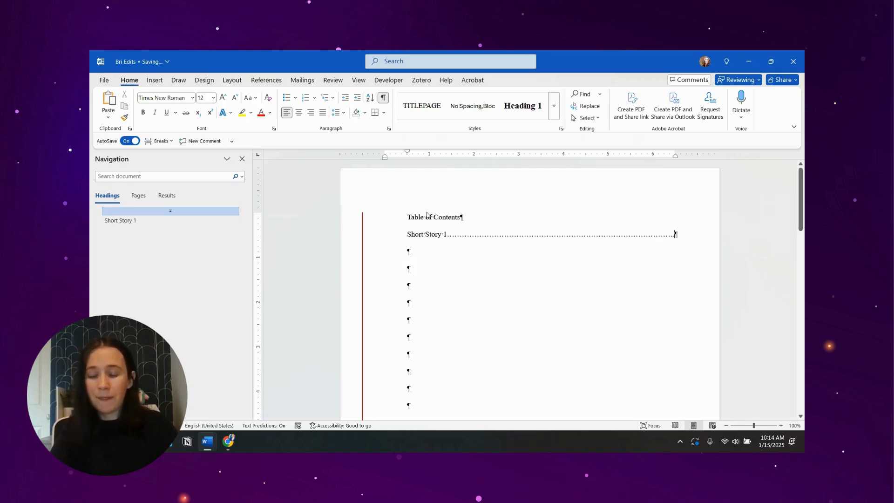
{"action": "type", "text": "1"}
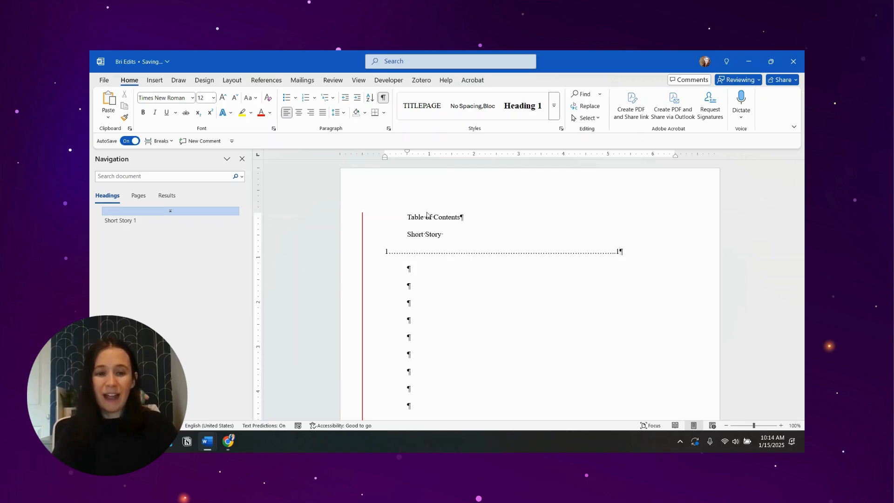
{"action": "key", "text": "BackSpace"}
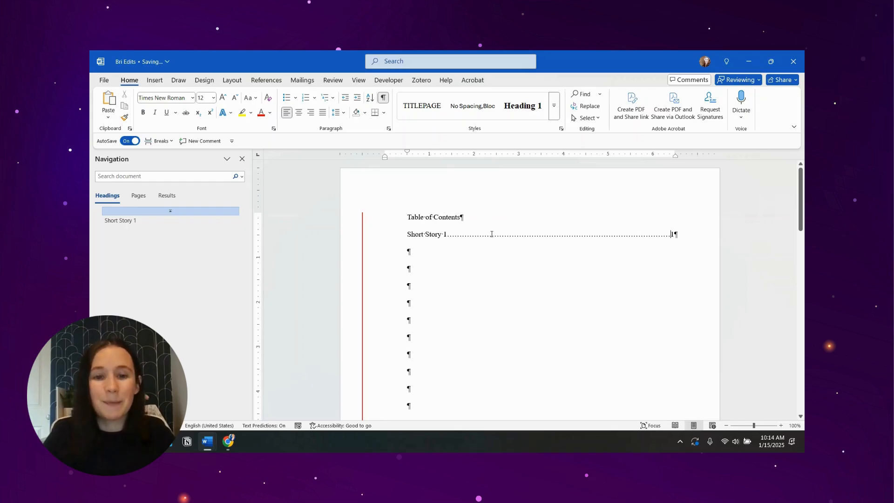
- Replace the manually typed contents line and "Table of Contents" title with the Automatic Table 1 table of contents
{"action": "triple_click", "coordinate": [452, 234]}
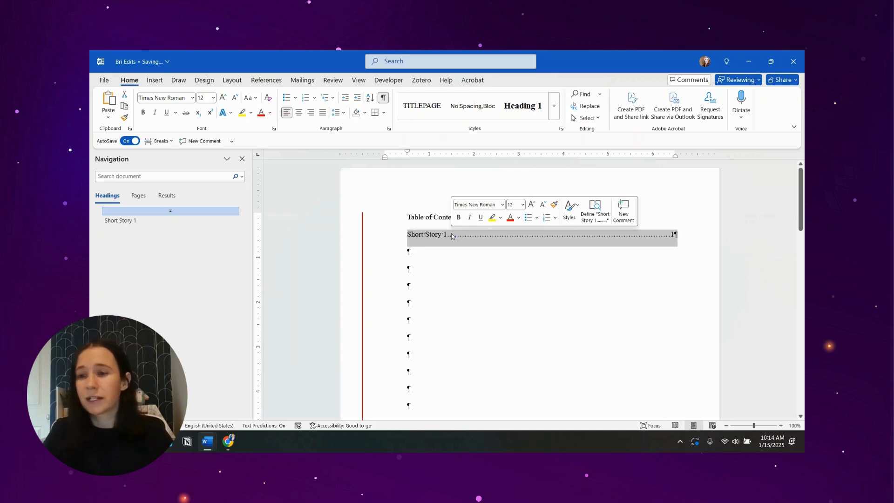
{"action": "key", "text": "Delete"}
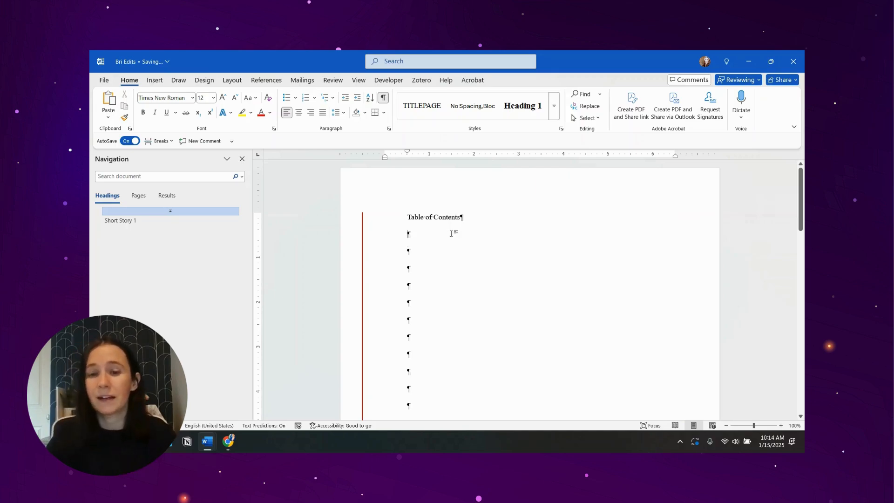
{"action": "left_click", "coordinate": [270, 85]}
{"action": "left_click", "coordinate": [115, 108]}
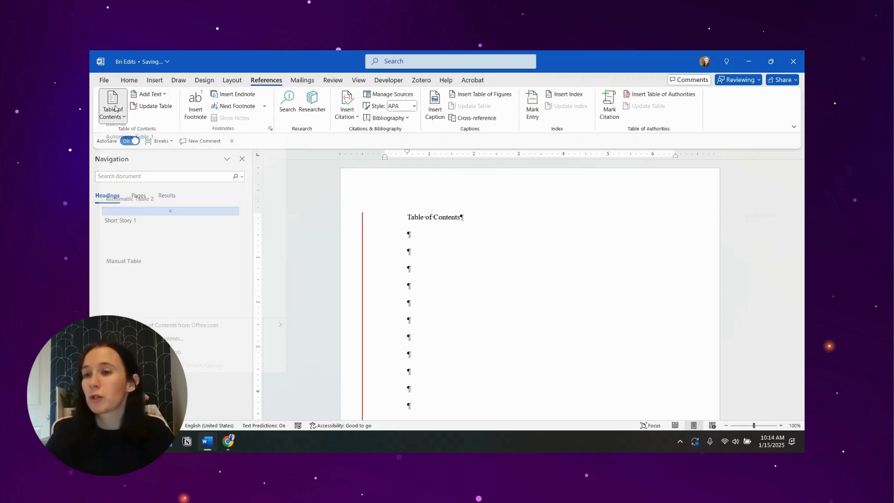
{"action": "left_click", "coordinate": [154, 167]}
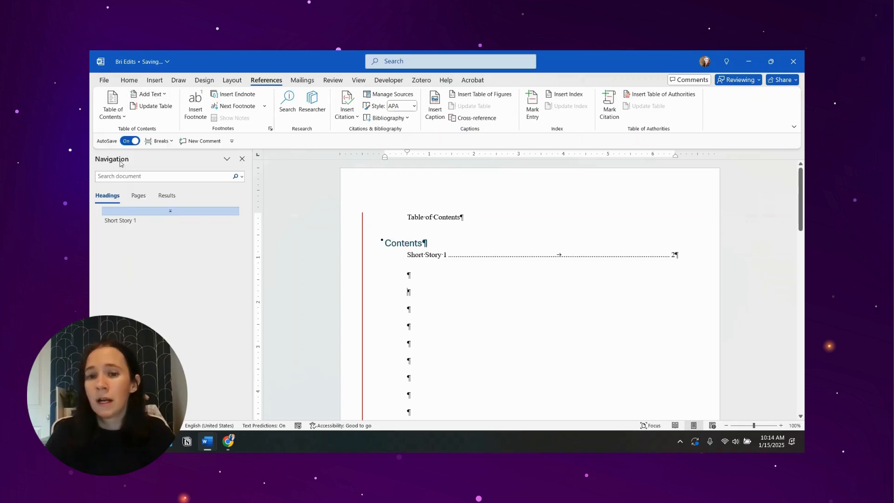
{"action": "triple_click", "coordinate": [415, 223]}
{"action": "key", "text": "Delete"}
- Delete most of the empty paragraphs between the table of contents and the "Short Story 1" heading, keeping three
{"action": "scroll", "coordinate": [594, 212], "scroll_direction": "down", "scroll_amount": 1}
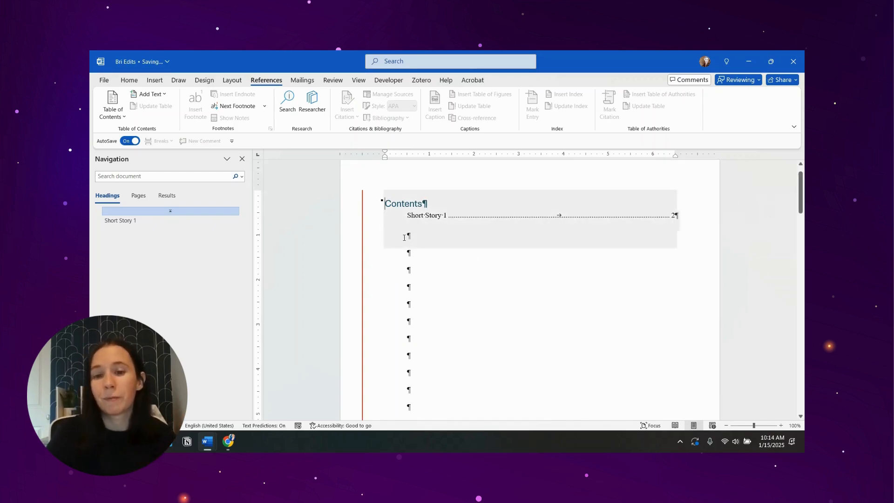
{"action": "scroll", "coordinate": [443, 292], "scroll_direction": "down", "scroll_amount": 4}
{"action": "mouse_move", "coordinate": [403, 258]}
{"action": "left_mouse_down"}
{"action": "mouse_move", "coordinate": [443, 292]}
{"action": "mouse_move", "coordinate": [441, 316]}
{"action": "left_mouse_up"}
{"action": "scroll", "coordinate": [443, 291], "scroll_direction": "down", "scroll_amount": 3}
{"action": "key", "text": "Delete"}
- Try inserting a page break between the table of contents and the "Short Story 1" heading, and undo it
{"action": "left_click", "coordinate": [231, 80]}
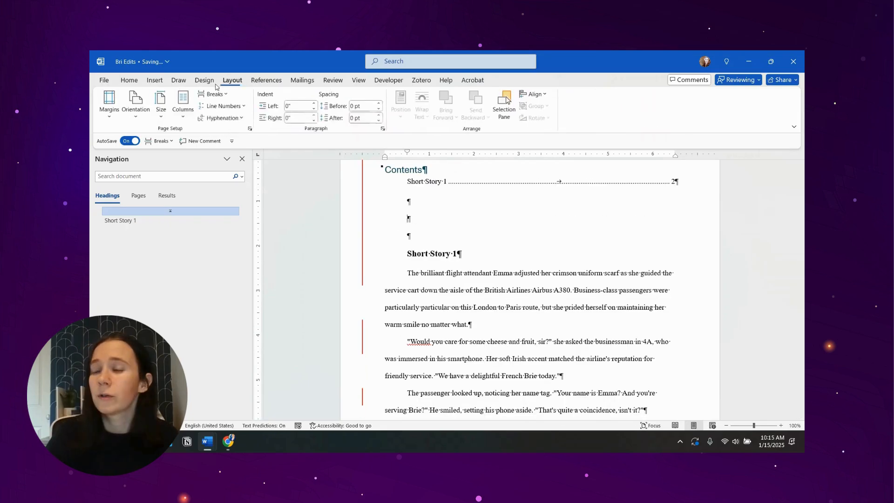
{"action": "left_click", "coordinate": [227, 94]}
{"action": "left_click", "coordinate": [234, 121]}
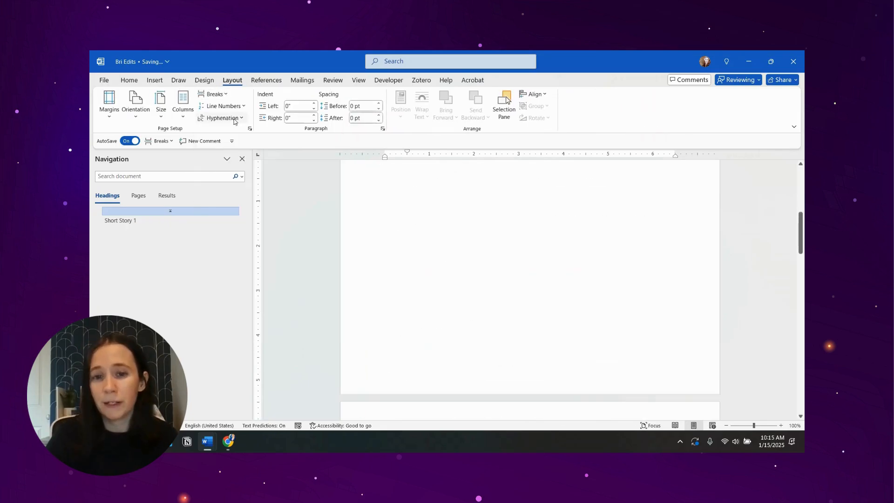
{"action": "scroll", "coordinate": [425, 348], "scroll_direction": "up", "scroll_amount": 5}
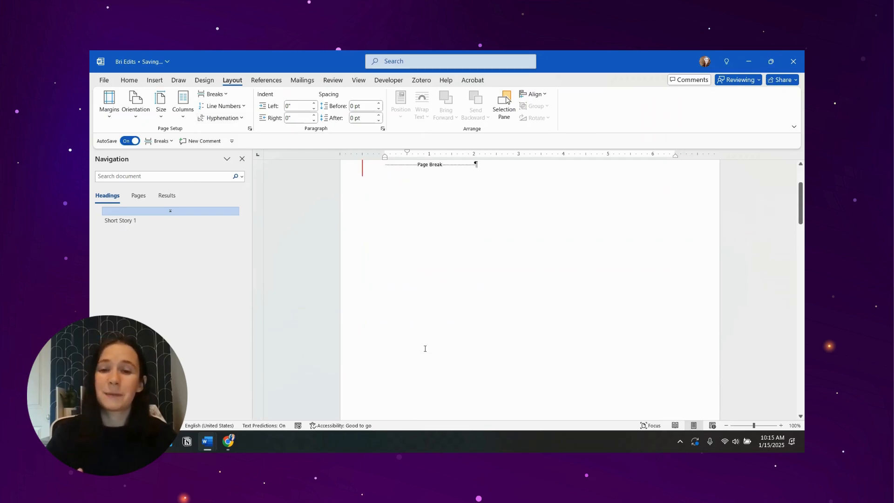
{"action": "scroll", "coordinate": [504, 315], "scroll_direction": "down", "scroll_amount": 3}
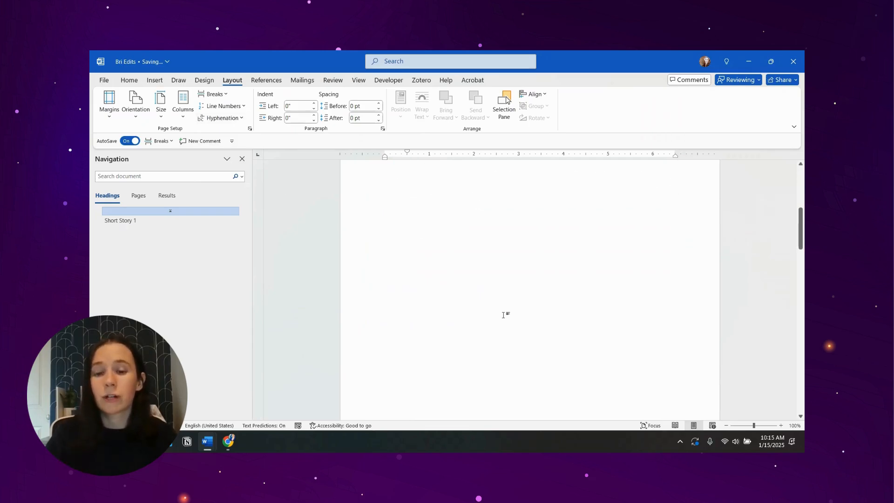
{"action": "scroll", "coordinate": [474, 302], "scroll_direction": "up", "scroll_amount": 4}
{"action": "key", "text": "ctrl+z"}
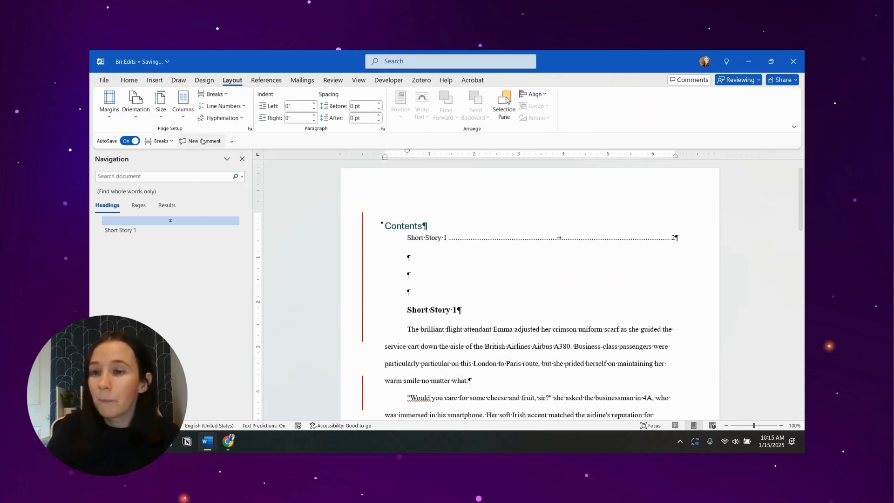
- Insert a Next Page section break between the table of contents and the "Short Story 1" heading
{"action": "left_click", "coordinate": [213, 93]}
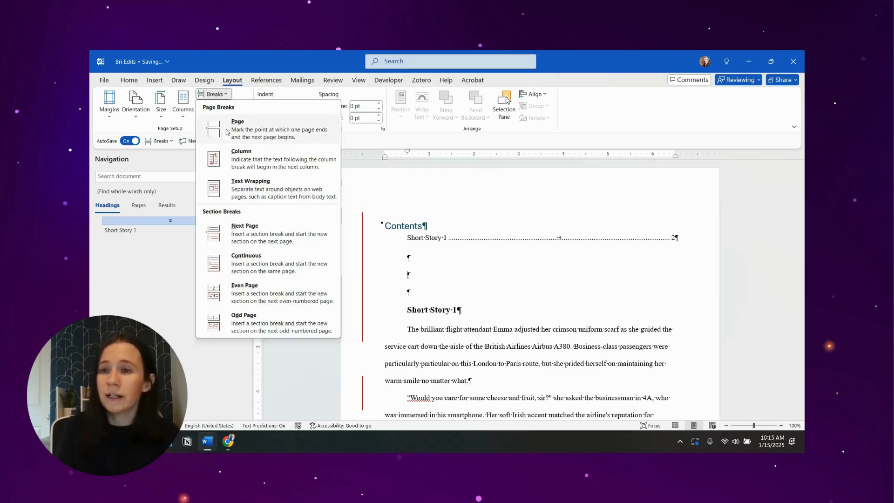
{"action": "left_click", "coordinate": [239, 225]}
{"action": "scroll", "coordinate": [427, 319], "scroll_direction": "down", "scroll_amount": 3}
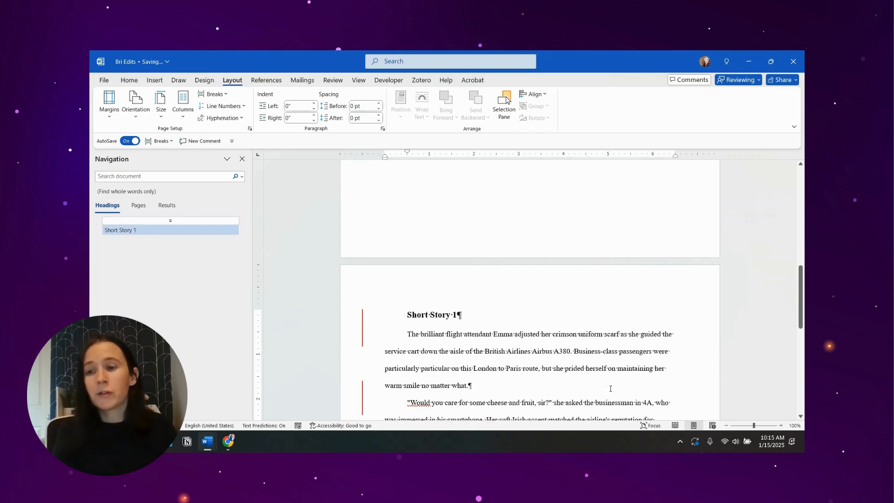
{"action": "scroll", "coordinate": [624, 377], "scroll_direction": "up", "scroll_amount": 8}
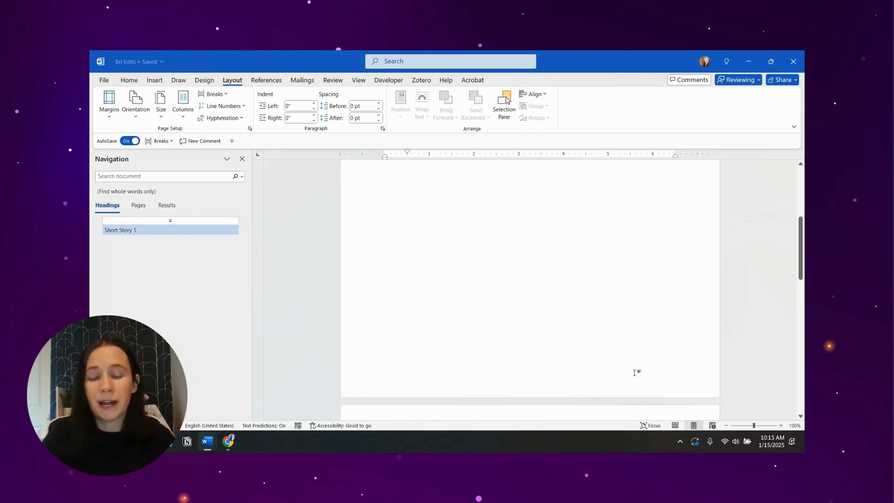
{"action": "scroll", "coordinate": [638, 358], "scroll_direction": "up", "scroll_amount": 1}
- Open the second section's header and set its page numbering to start at 1
{"action": "scroll", "coordinate": [490, 319], "scroll_direction": "down", "scroll_amount": 7}
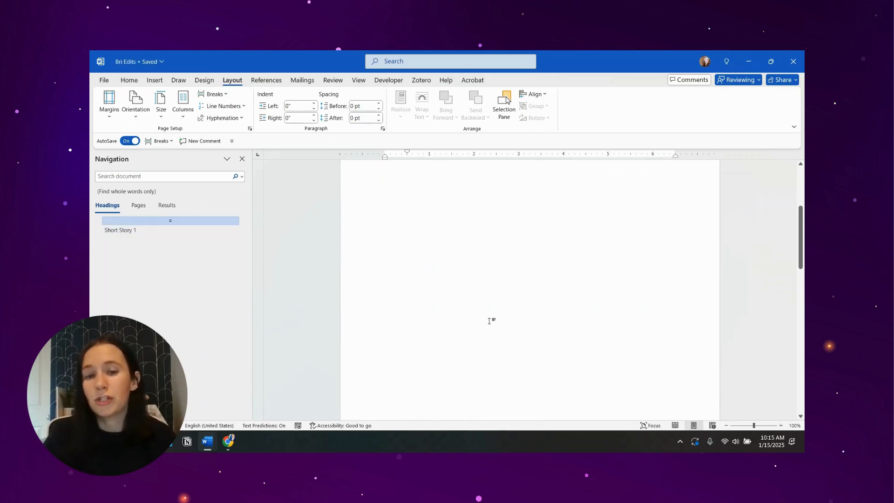
{"action": "double_click", "coordinate": [450, 324]}
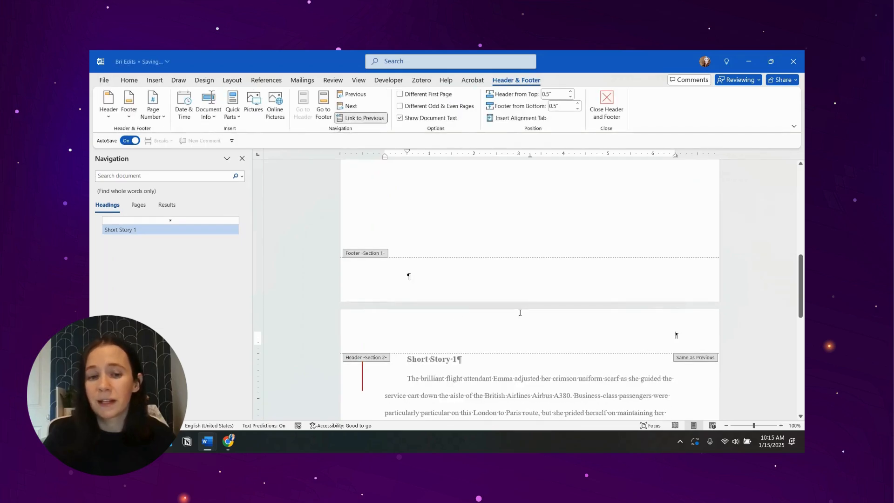
{"action": "left_click", "coordinate": [153, 107]}
{"action": "left_click", "coordinate": [172, 185]}
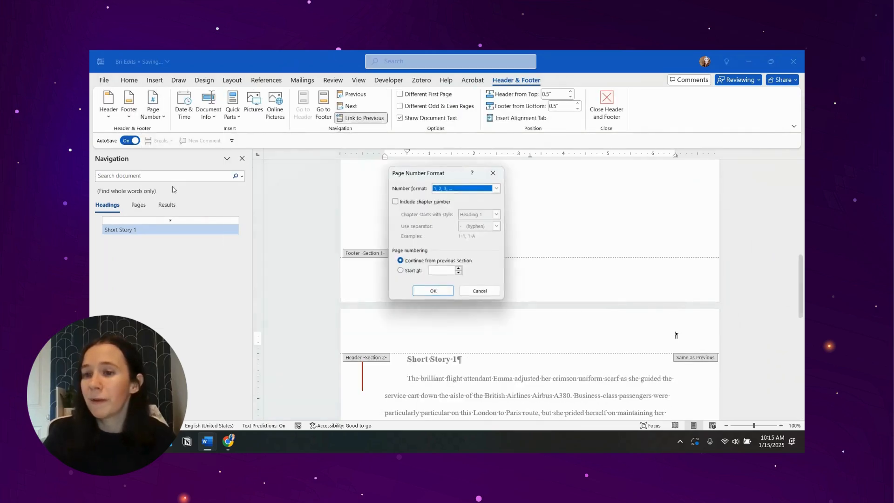
{"action": "left_click", "coordinate": [412, 272]}
{"action": "left_click", "coordinate": [433, 292]}
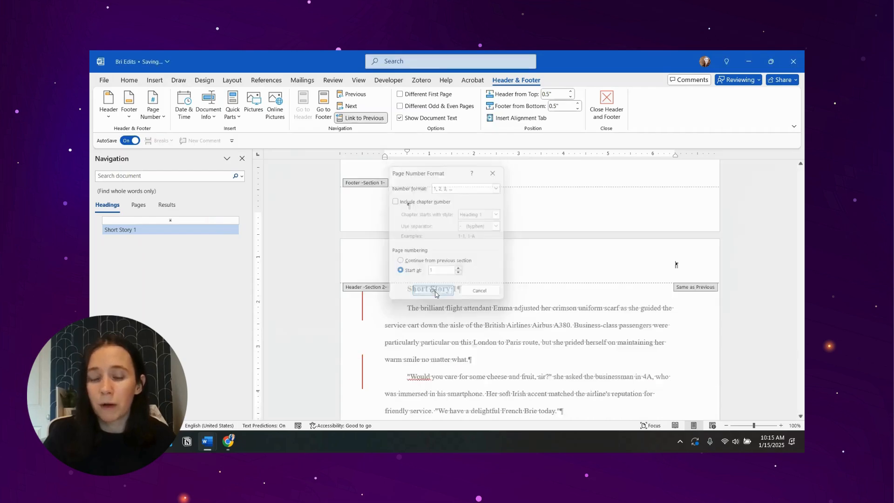
- Update the table of contents so its page numbers reflect the restarted numbering of the second section
{"action": "scroll", "coordinate": [566, 285], "scroll_direction": "down", "scroll_amount": 4}
{"action": "scroll", "coordinate": [565, 285], "scroll_direction": "down", "scroll_amount": 4}
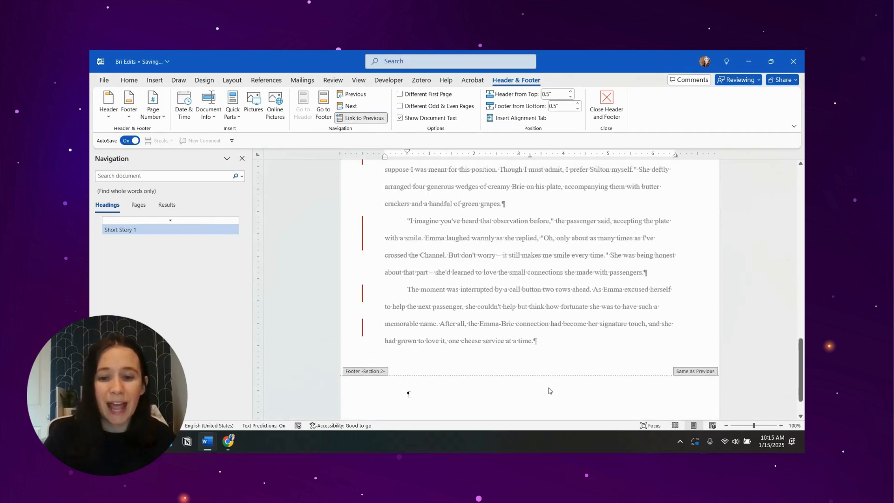
{"action": "scroll", "coordinate": [513, 349], "scroll_direction": "up", "scroll_amount": 10}
{"action": "scroll", "coordinate": [465, 260], "scroll_direction": "up", "scroll_amount": 5}
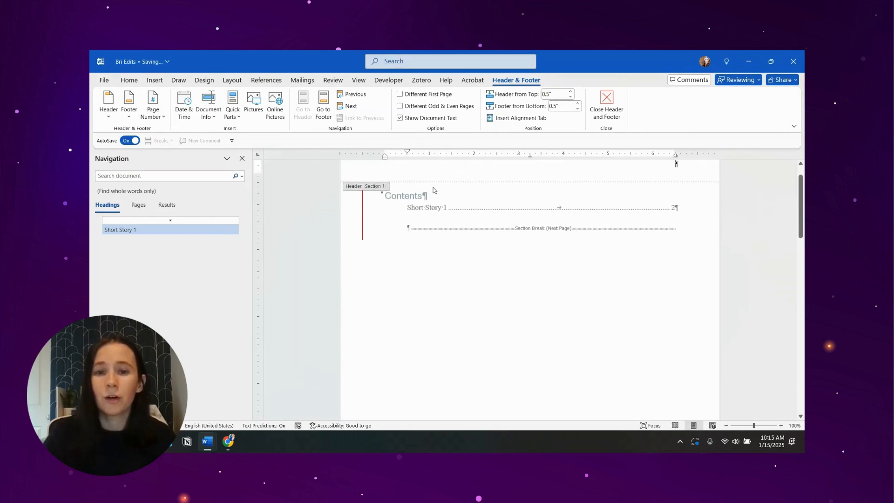
{"action": "double_click", "coordinate": [443, 208]}
{"action": "right_click", "coordinate": [443, 208]}
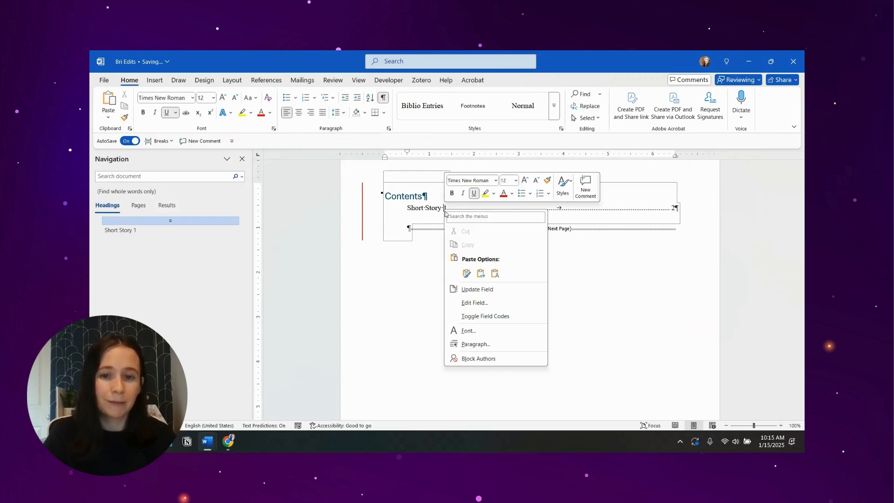
{"action": "left_click", "coordinate": [466, 290]}
{"action": "left_click", "coordinate": [437, 264]}
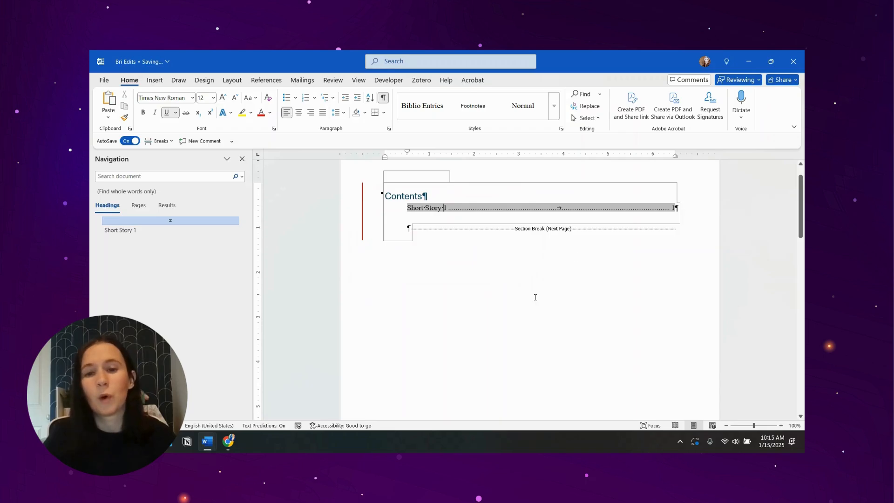
- Start combining two document versions and choose "Bri Original" as the original document
{"action": "scroll", "coordinate": [535, 297], "scroll_direction": "down", "scroll_amount": 5}
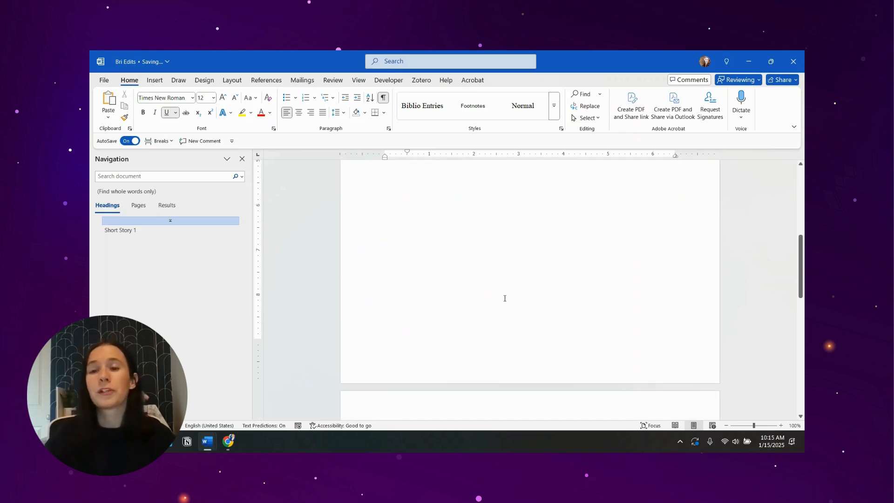
{"action": "scroll", "coordinate": [504, 298], "scroll_direction": "down", "scroll_amount": 5}
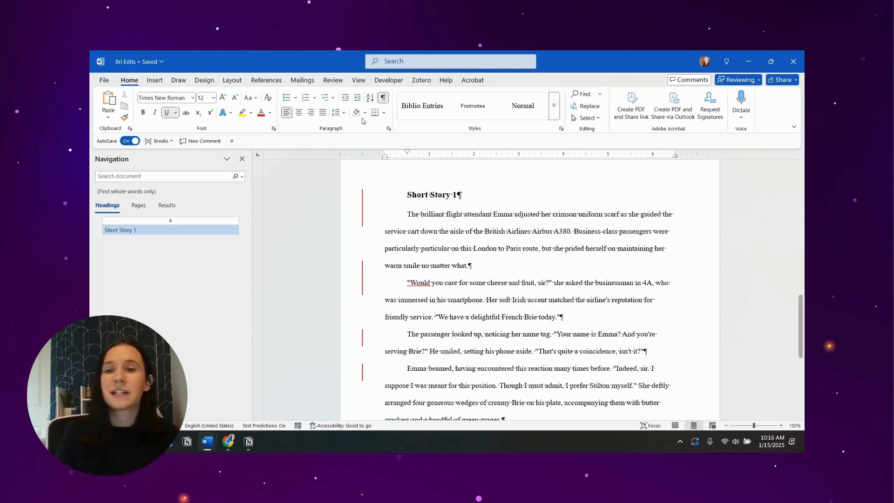
{"action": "left_click", "coordinate": [325, 80]}
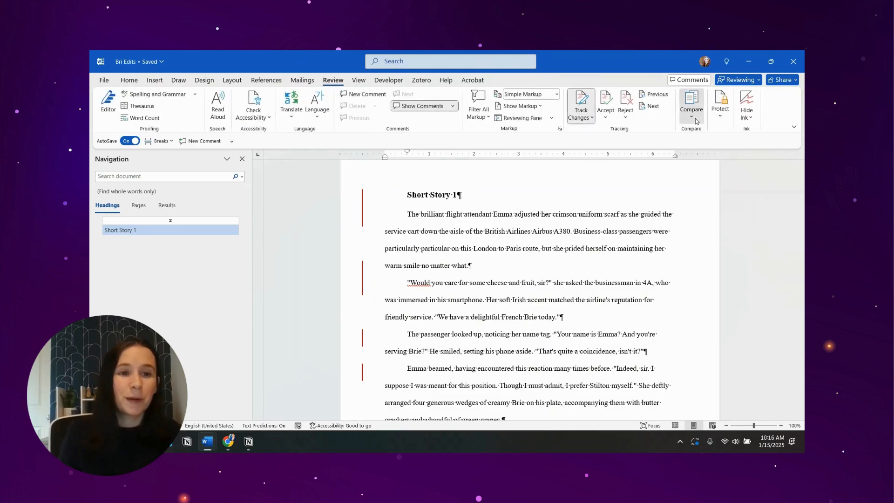
{"action": "left_click", "coordinate": [691, 107]}
{"action": "left_click", "coordinate": [695, 173]}
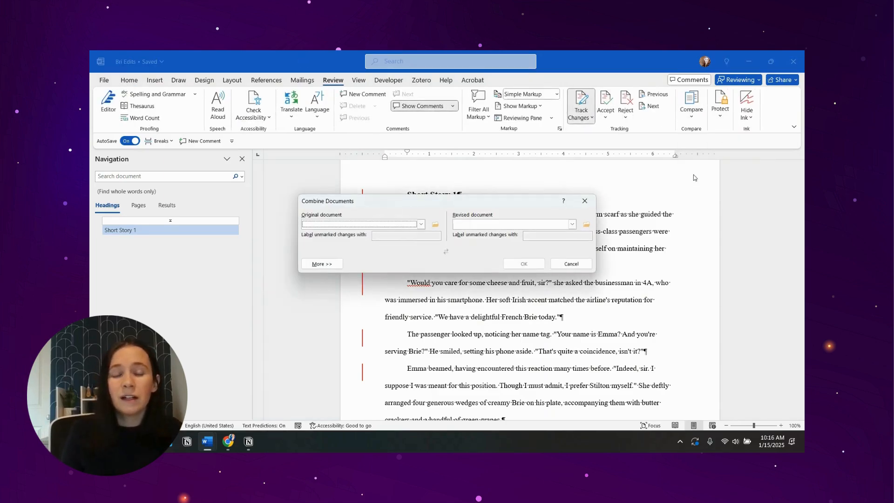
{"action": "left_click", "coordinate": [435, 224]}
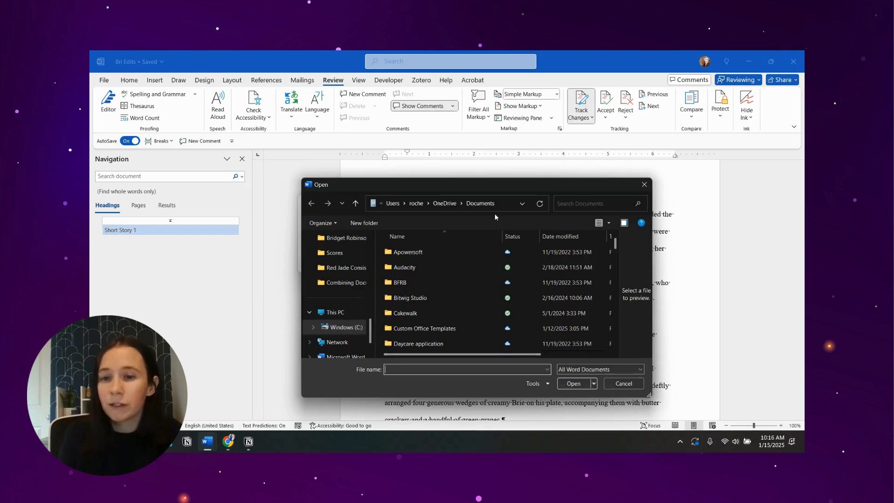
{"action": "scroll", "coordinate": [453, 290], "scroll_direction": "down", "scroll_amount": 10}
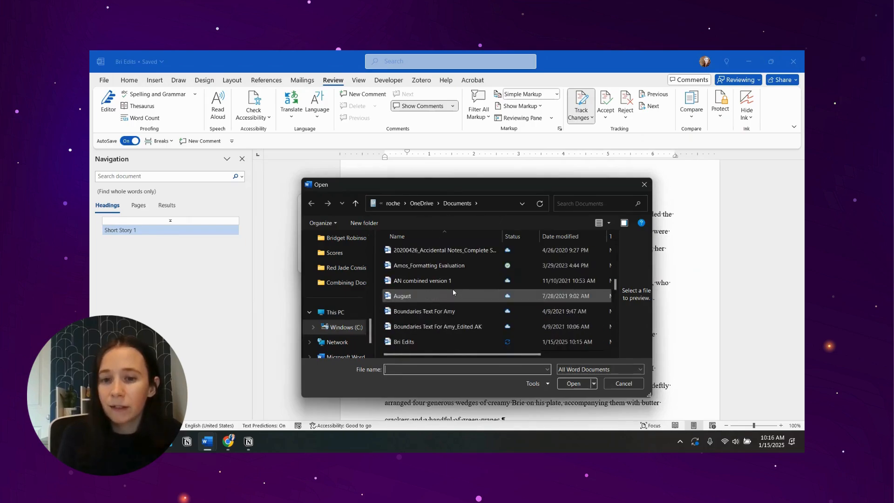
{"action": "scroll", "coordinate": [453, 291], "scroll_direction": "down", "scroll_amount": 3}
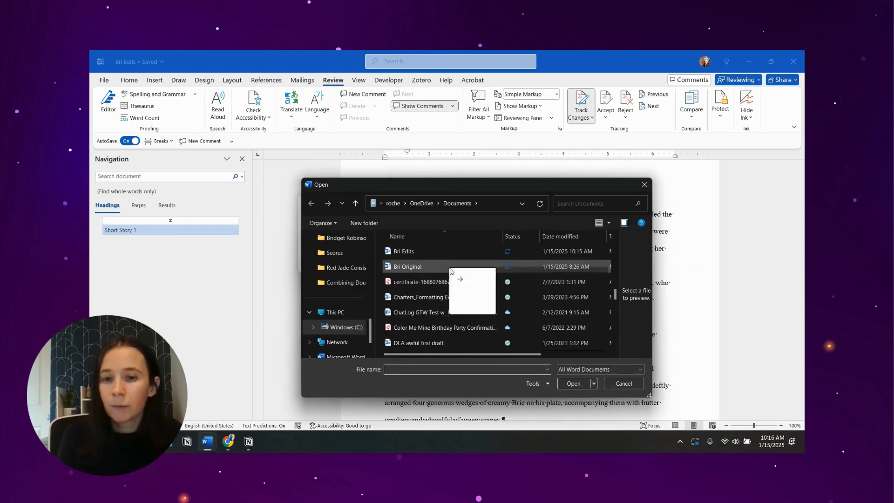
{"action": "left_click", "coordinate": [461, 267]}
{"action": "left_click", "coordinate": [573, 383]}
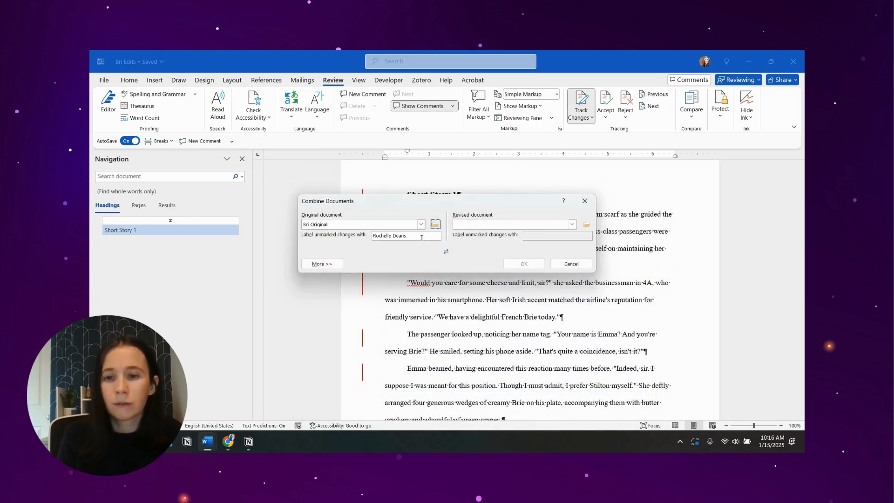
- Choose "Bri Edits" as the revised document for the combination
{"action": "left_click", "coordinate": [586, 224]}
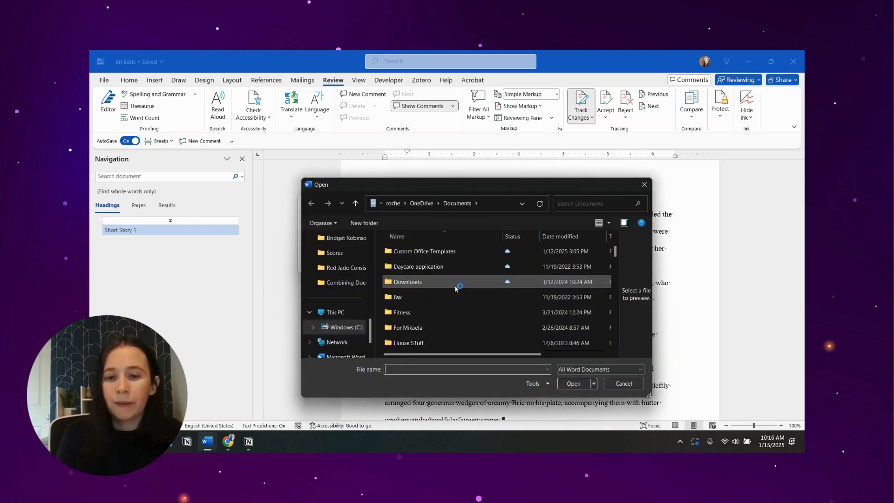
{"action": "scroll", "coordinate": [463, 288], "scroll_direction": "down", "scroll_amount": 2}
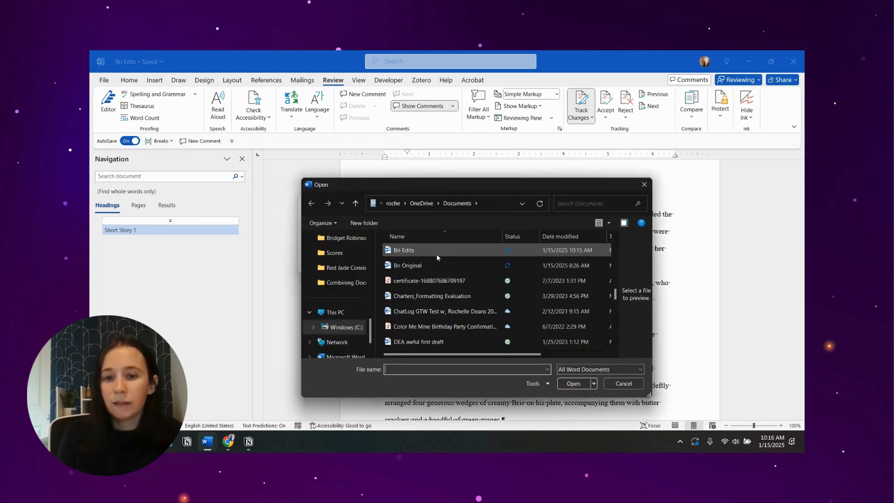
{"action": "left_click", "coordinate": [436, 254]}
{"action": "left_click", "coordinate": [573, 383]}
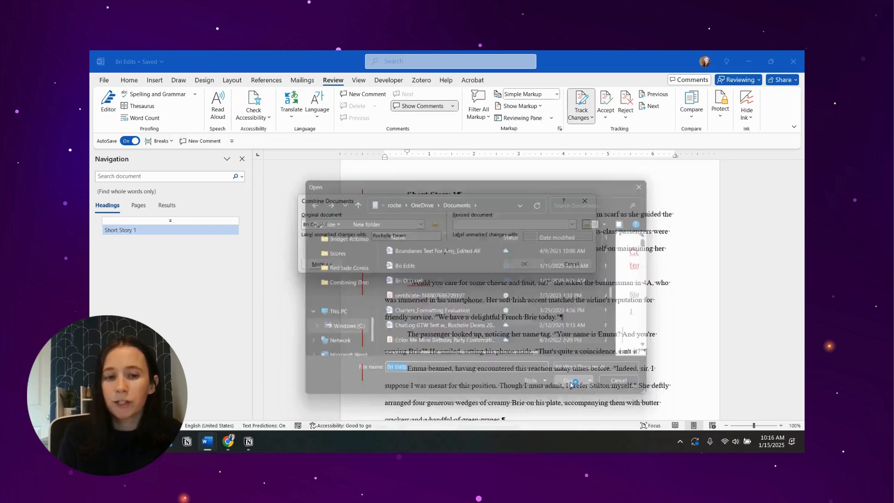
- Label the original document's unmarked changes with "Editor" and combine the two documents
{"action": "triple_click", "coordinate": [400, 237]}
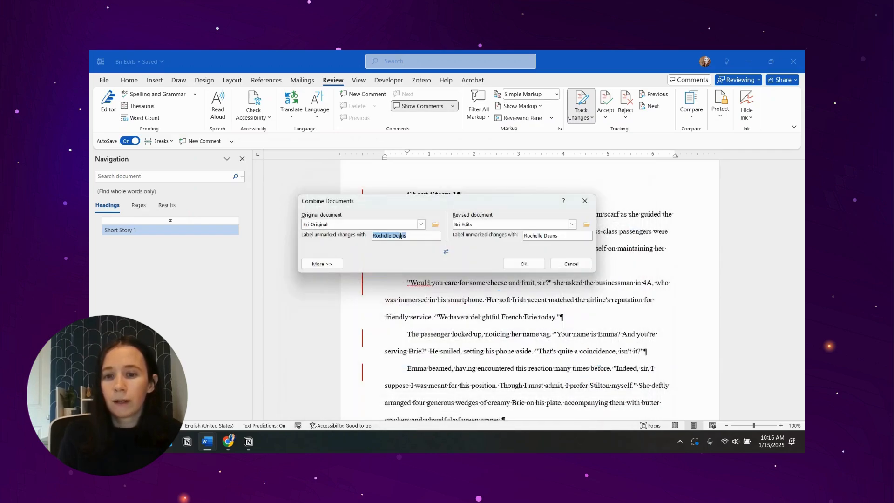
{"action": "key", "text": "BackSpace"}
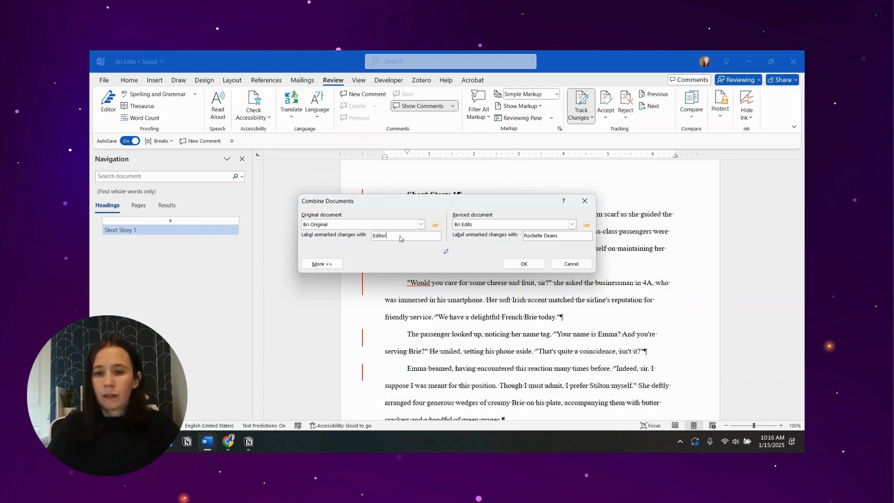
{"action": "left_click", "coordinate": [523, 264]}
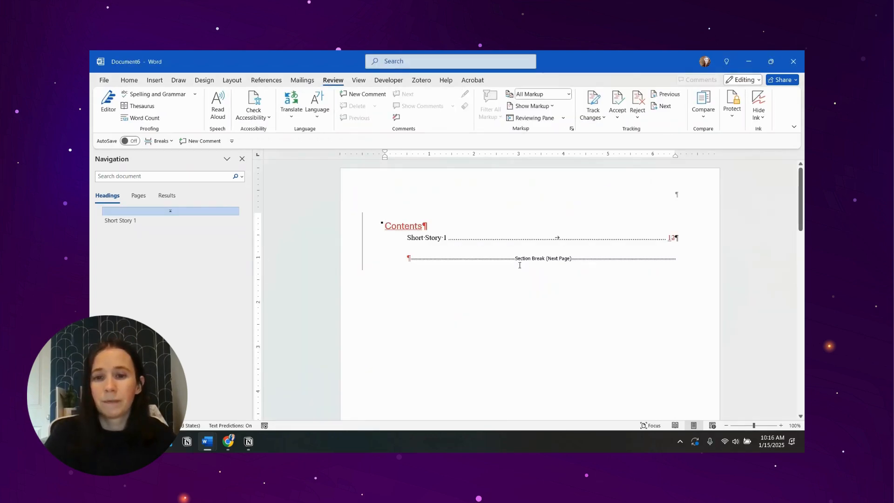
- Display the combined document's tracked changes in All Markup on the "Short Story 1" page
{"action": "scroll", "coordinate": [519, 265], "scroll_direction": "down", "scroll_amount": 10}
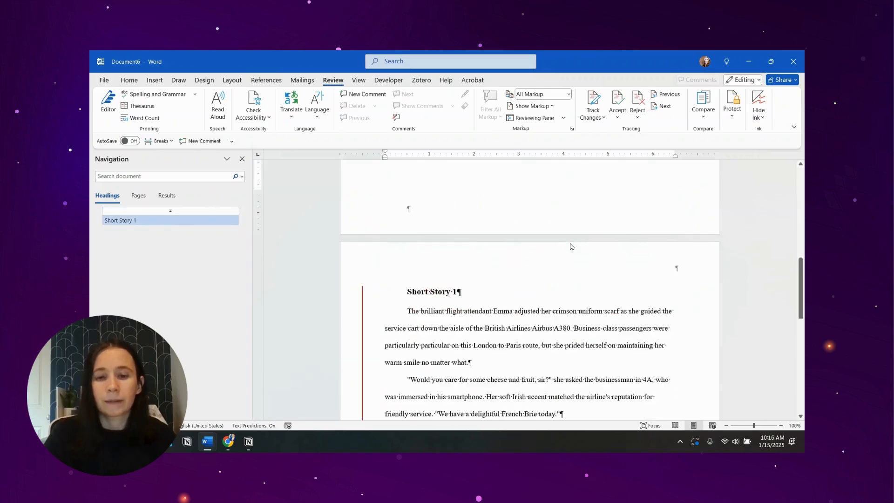
{"action": "scroll", "coordinate": [572, 246], "scroll_direction": "down", "scroll_amount": 1}
{"action": "left_click", "coordinate": [554, 94]}
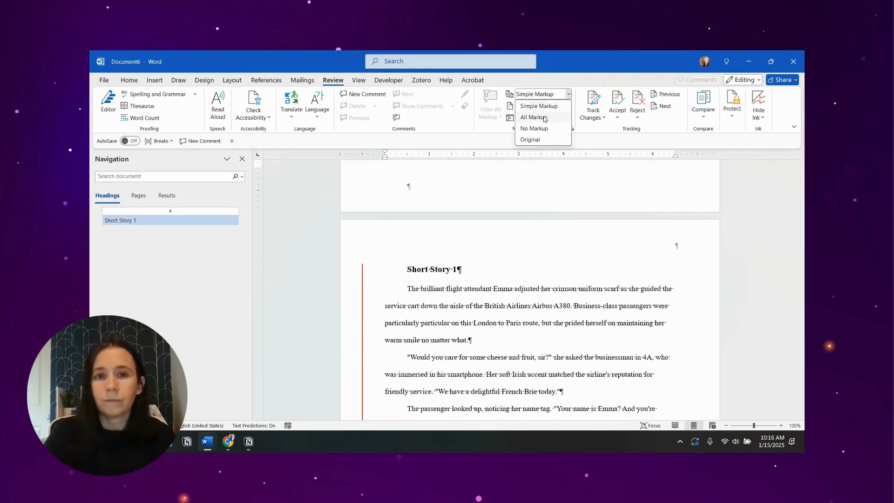
{"action": "left_click", "coordinate": [544, 118]}
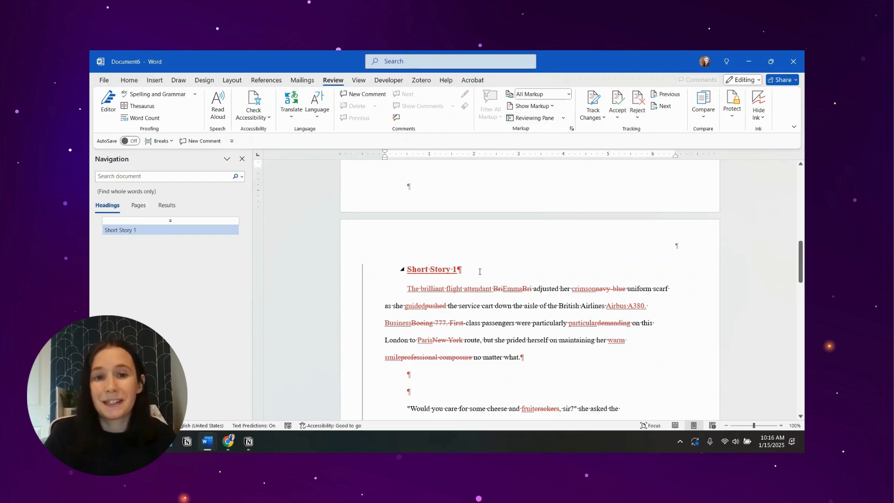
- Examine the tracked insertions and deletions throughout the combined document, from the table of contents to the end of the story
{"action": "scroll", "coordinate": [427, 220], "scroll_direction": "down", "scroll_amount": 3}
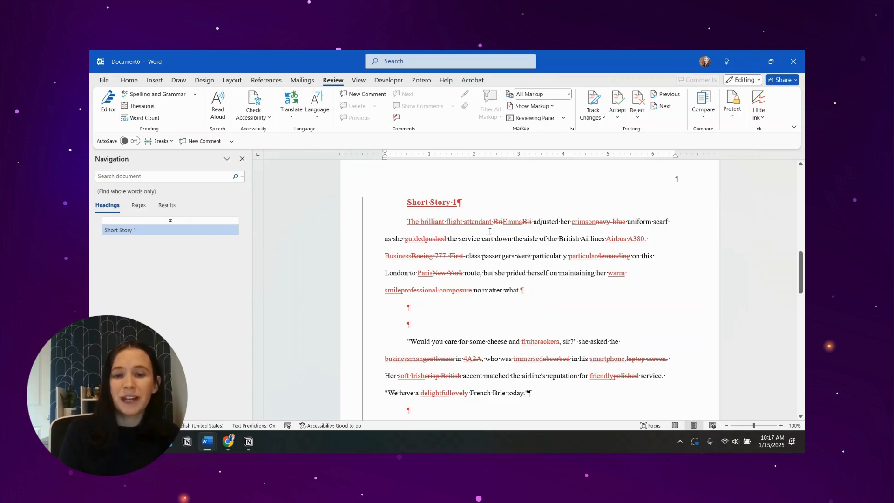
{"action": "scroll", "coordinate": [431, 246], "scroll_direction": "down", "scroll_amount": 10}
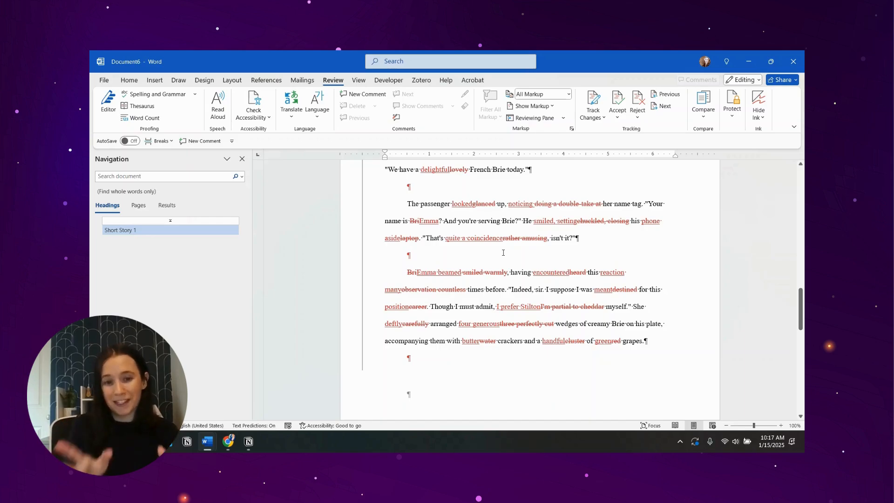
{"action": "scroll", "coordinate": [419, 201], "scroll_direction": "down", "scroll_amount": 10}
{"action": "scroll", "coordinate": [566, 210], "scroll_direction": "down", "scroll_amount": 5}
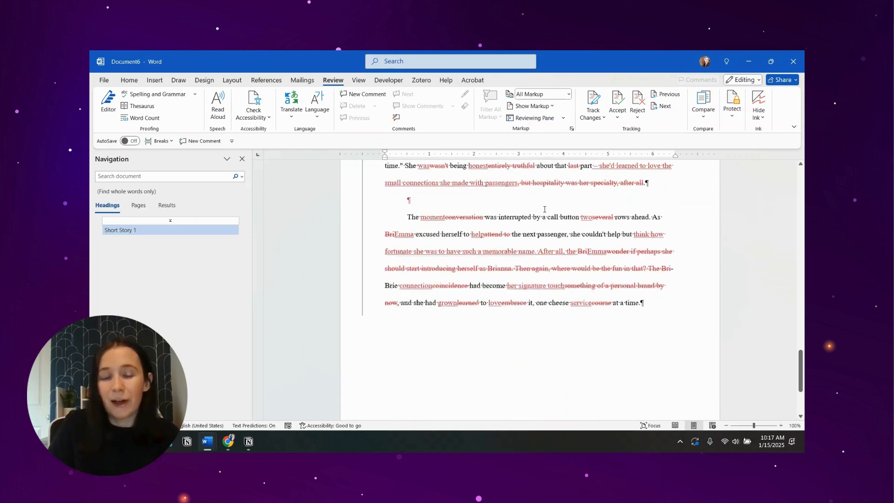
{"action": "scroll", "coordinate": [431, 283], "scroll_direction": "up", "scroll_amount": 6}
{"action": "scroll", "coordinate": [431, 283], "scroll_direction": "up", "scroll_amount": 15}
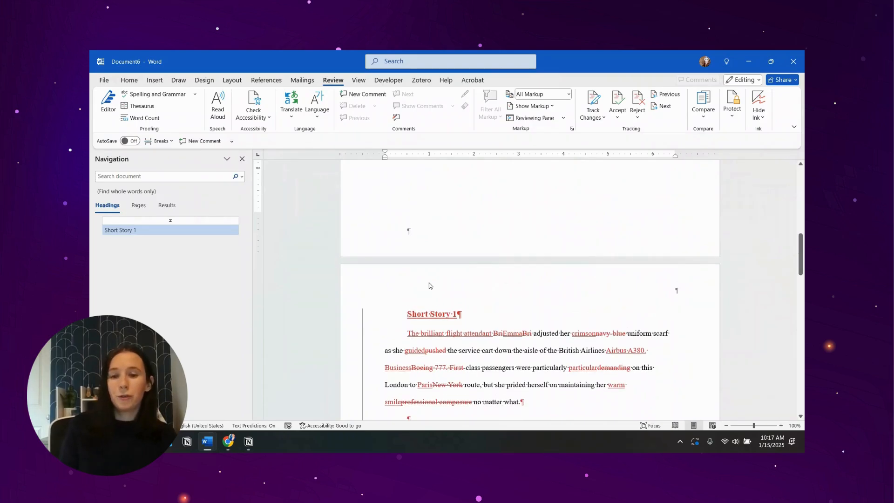
{"action": "scroll", "coordinate": [435, 250], "scroll_direction": "up", "scroll_amount": 10}
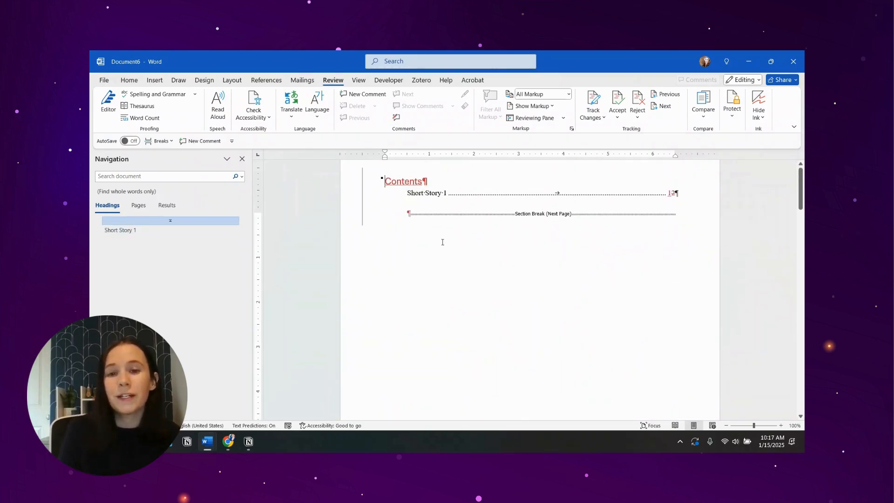
{"action": "scroll", "coordinate": [613, 249], "scroll_direction": "down", "scroll_amount": 15}
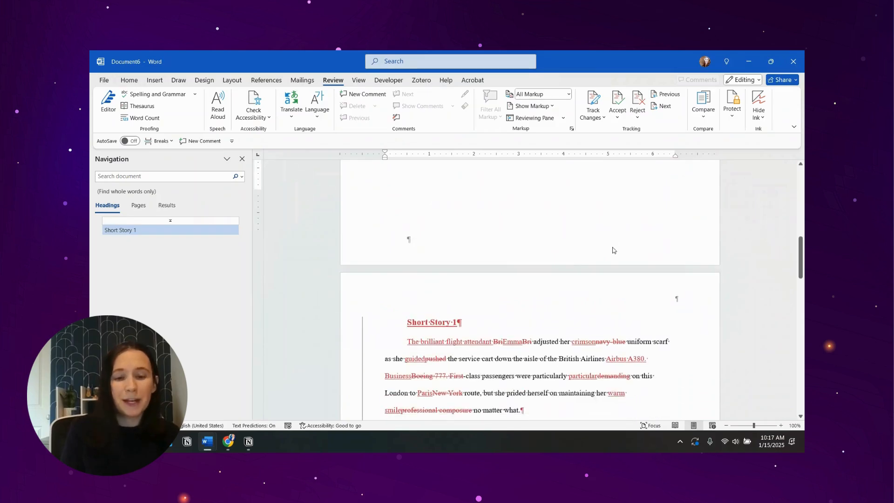
{"action": "scroll", "coordinate": [613, 250], "scroll_direction": "down", "scroll_amount": 3}
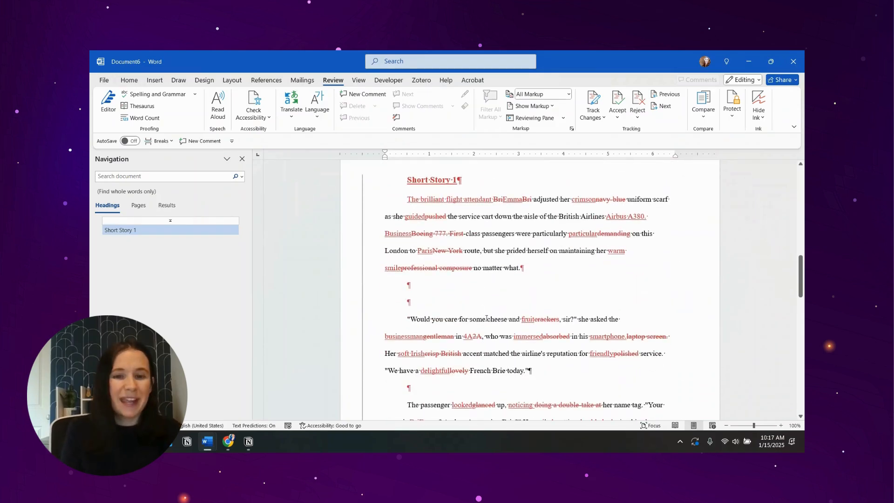
- Switch the combined document to Simple Markup and look over the story's revised text
{"action": "left_click", "coordinate": [554, 95]}
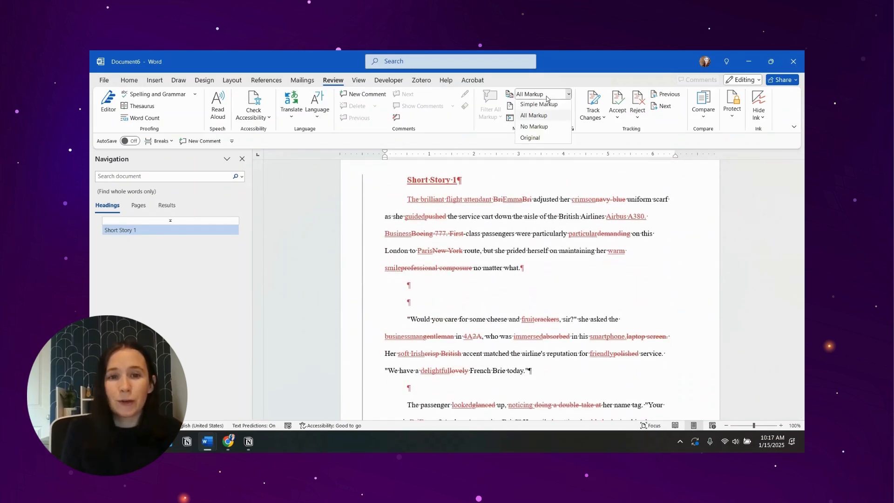
{"action": "left_click", "coordinate": [544, 107]}
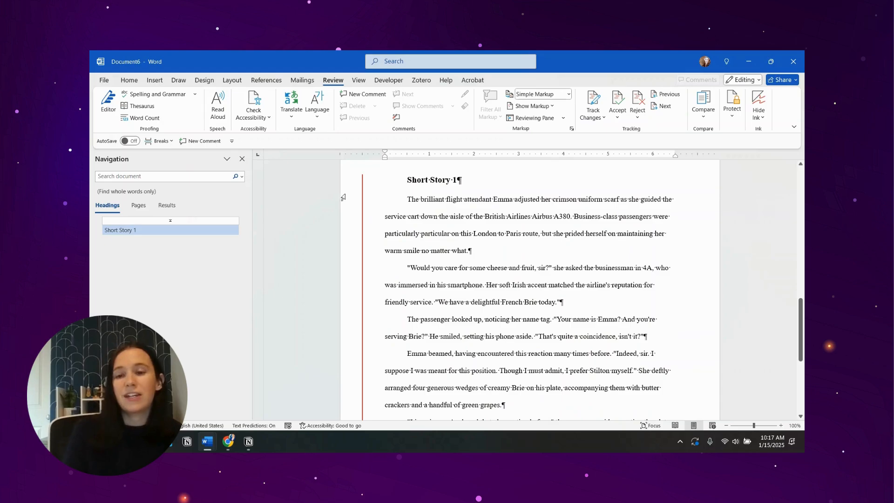
{"action": "scroll", "coordinate": [344, 326], "scroll_direction": "down", "scroll_amount": 4}
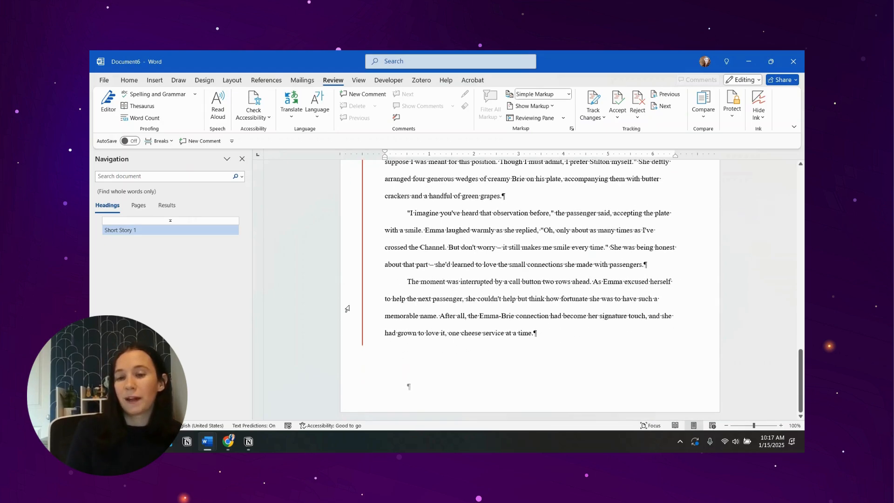
{"action": "scroll", "coordinate": [358, 368], "scroll_direction": "up", "scroll_amount": 2}
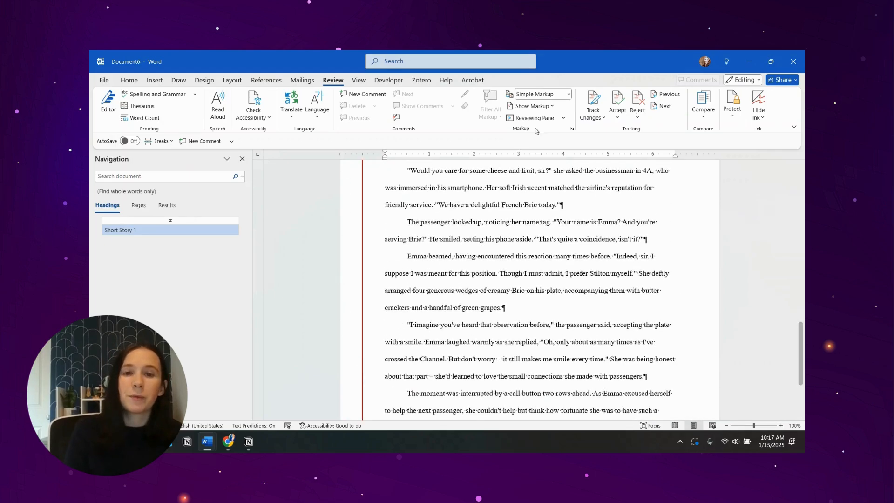
- Return to All Markup and accept the insertion of "looked" and the deletion of "glanced" in the paragraph beginning "The passenger"
{"action": "left_click", "coordinate": [566, 94]}
{"action": "left_click", "coordinate": [558, 117]}
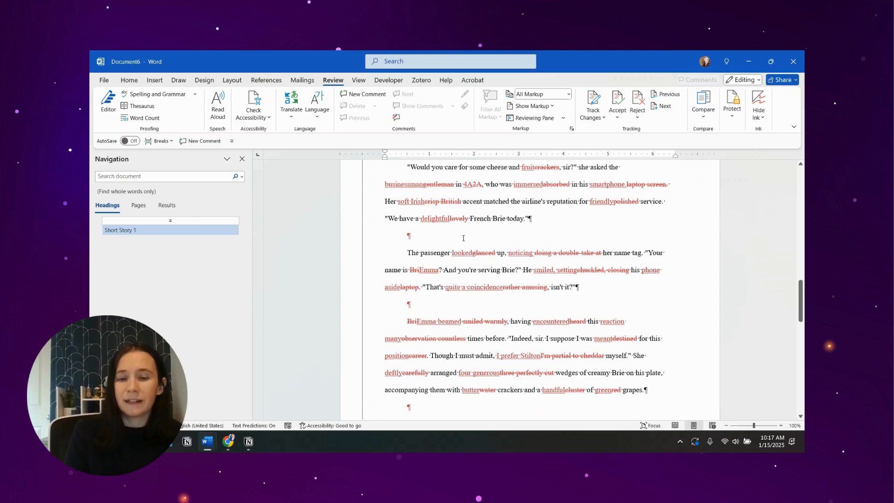
{"action": "right_click", "coordinate": [458, 249]}
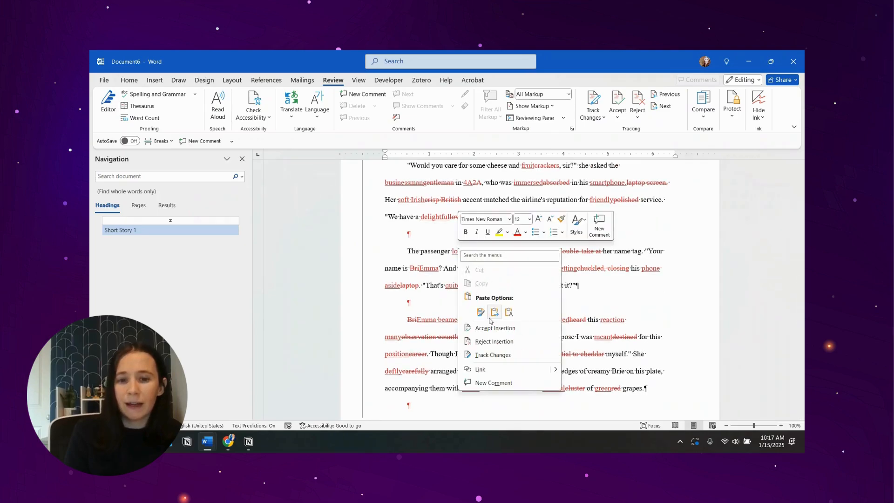
{"action": "left_click", "coordinate": [512, 328]}
{"action": "right_click", "coordinate": [492, 262]}
{"action": "left_click", "coordinate": [526, 332]}
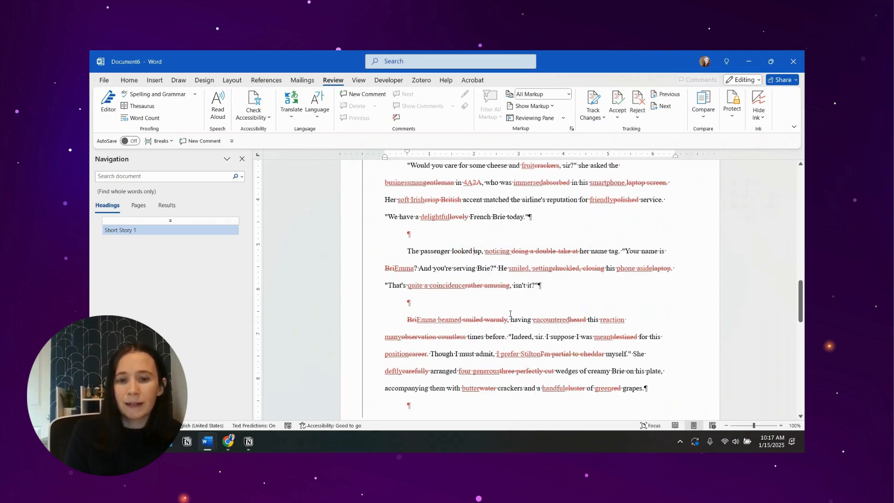
- In the paragraph beginning "The passenger", accept the inserted "noticing" and "smiled, setting" and the deleted "doing a double-take at" and "chuckled, closing"
{"action": "right_click", "coordinate": [502, 259]}
{"action": "left_click", "coordinate": [526, 328]}
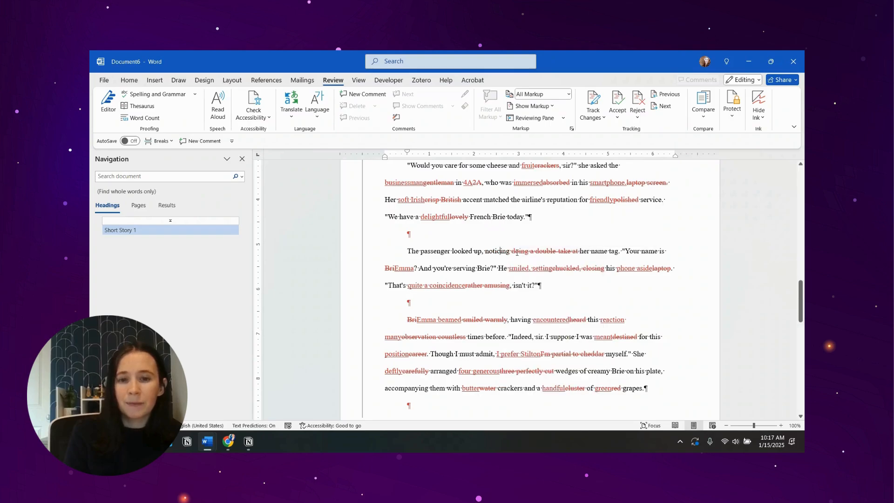
{"action": "right_click", "coordinate": [533, 254]}
{"action": "left_click", "coordinate": [548, 329]}
{"action": "right_click", "coordinate": [486, 246]}
{"action": "left_click", "coordinate": [497, 329]}
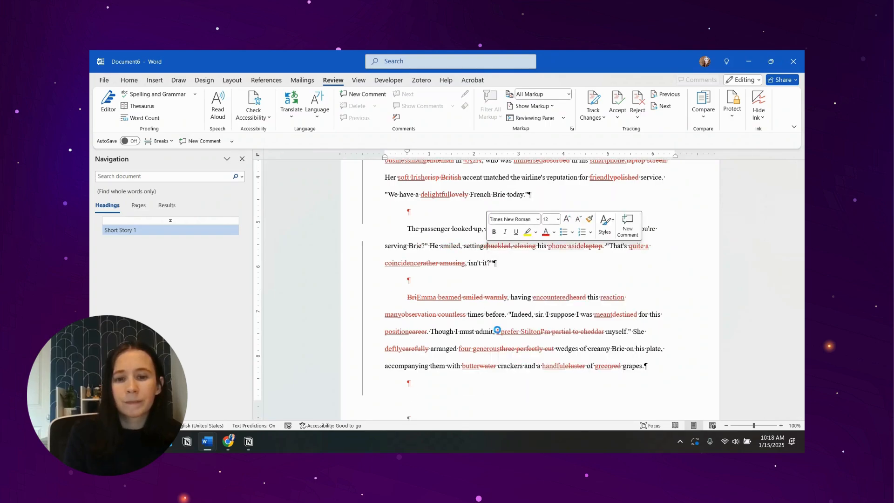
{"action": "right_click", "coordinate": [507, 247]}
{"action": "left_click", "coordinate": [526, 326]}
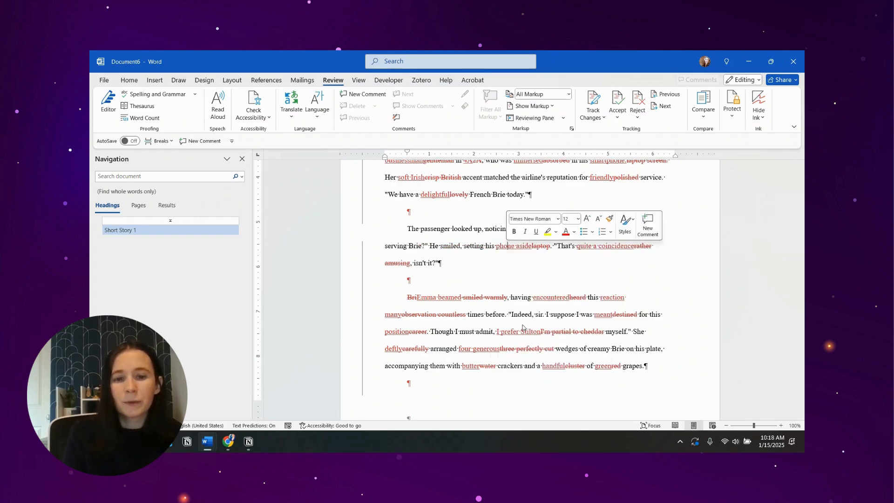
- In the same paragraph, accept the deletion of "laptop", the insertion of "quite a coincidence" and the deletion of "rather amusing"
{"action": "right_click", "coordinate": [536, 246]}
{"action": "left_click", "coordinate": [547, 324]}
{"action": "right_click", "coordinate": [573, 247]}
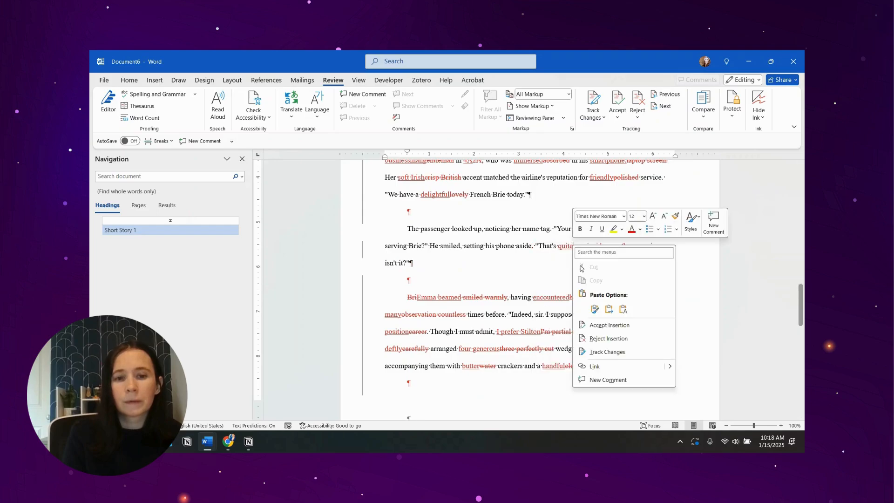
{"action": "left_click", "coordinate": [605, 325]}
{"action": "right_click", "coordinate": [626, 249]}
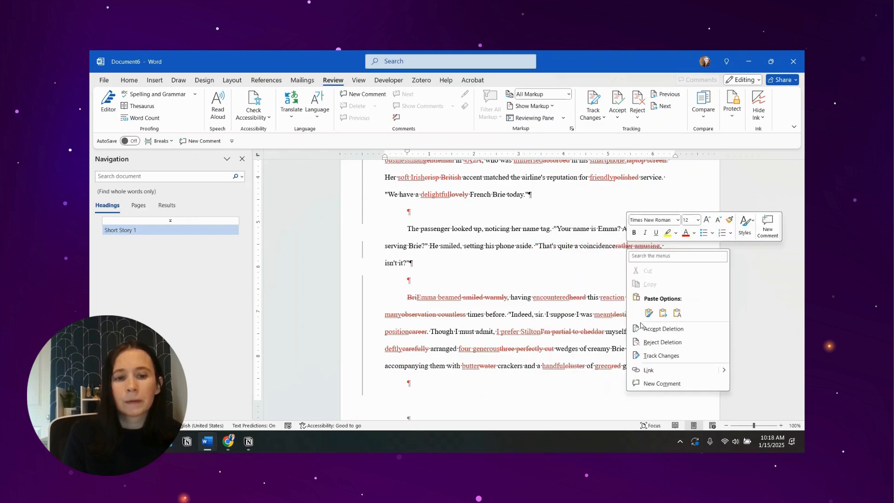
{"action": "left_click", "coordinate": [652, 327]}
- Switch the combined document to Simple Markup and return to the "Short Story 1" heading
{"action": "left_click", "coordinate": [569, 94]}
{"action": "left_click", "coordinate": [529, 107]}
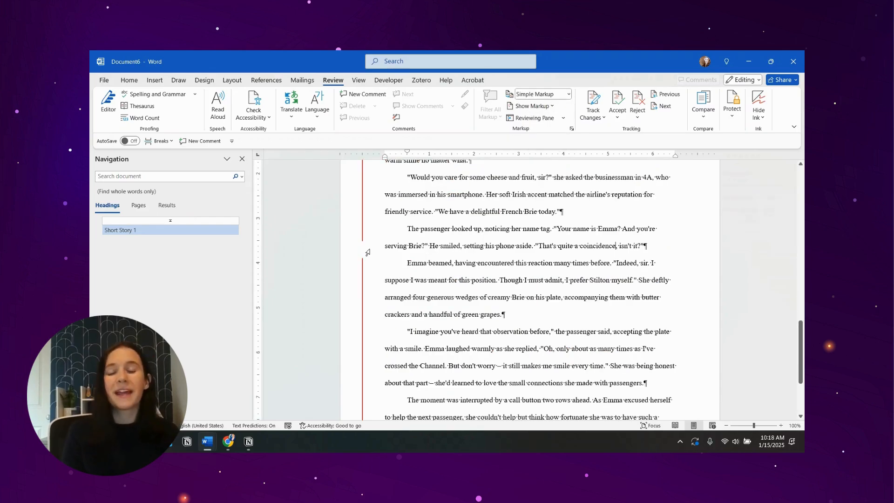
{"action": "scroll", "coordinate": [367, 252], "scroll_direction": "up", "scroll_amount": 3}
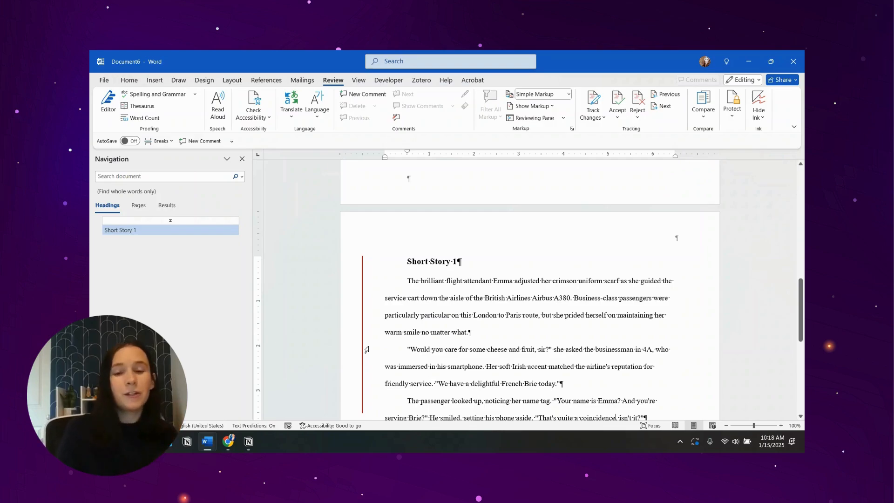
- View the options for the Heading 1 style in the style gallery and close them without making changes
{"action": "left_click", "coordinate": [129, 79]}
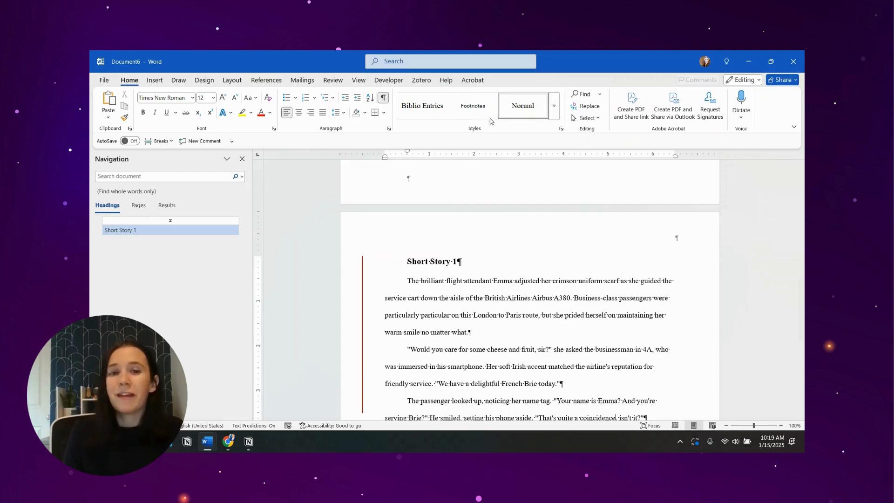
{"action": "left_click", "coordinate": [554, 114]}
{"action": "right_click", "coordinate": [470, 129]}
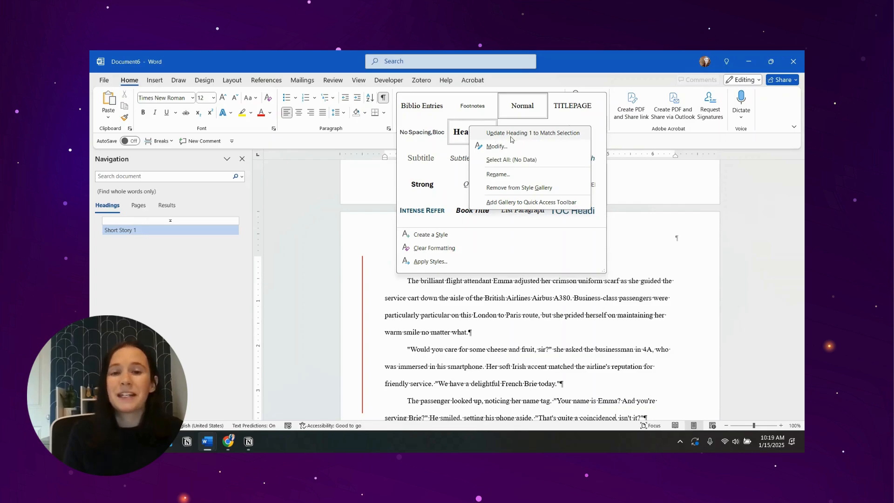
{"action": "left_click", "coordinate": [492, 345]}
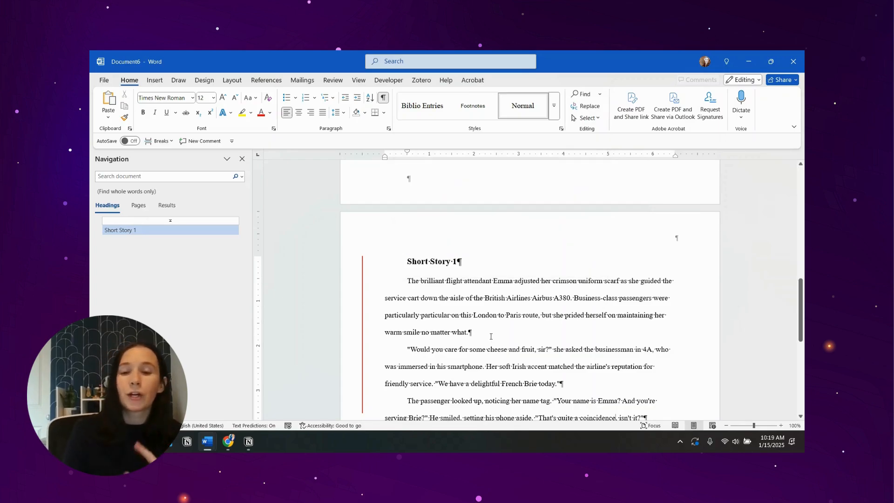
- Look over the document from its table of contents and section break onward
{"action": "key", "text": "ctrl+Home"}
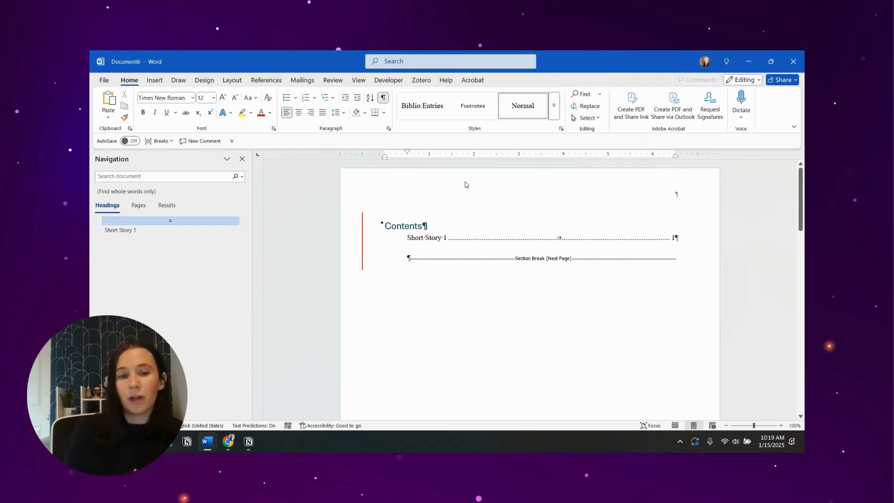
{"action": "scroll", "coordinate": [462, 226], "scroll_direction": "down", "scroll_amount": 10}
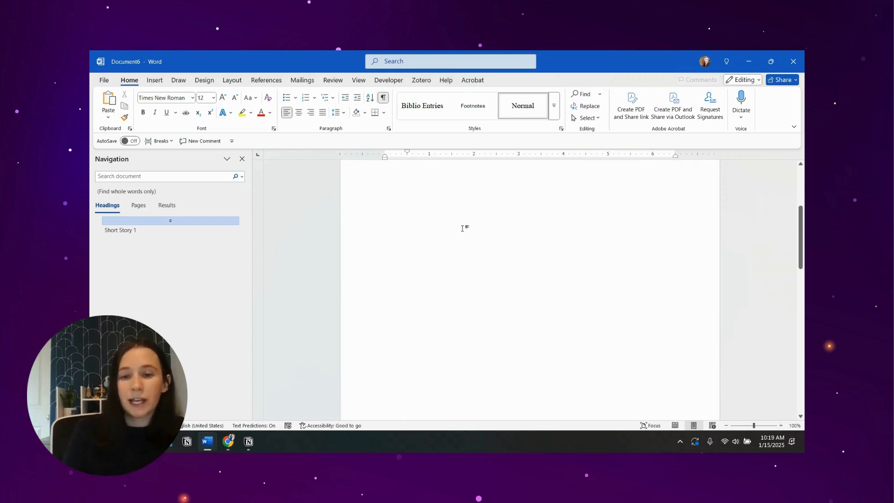